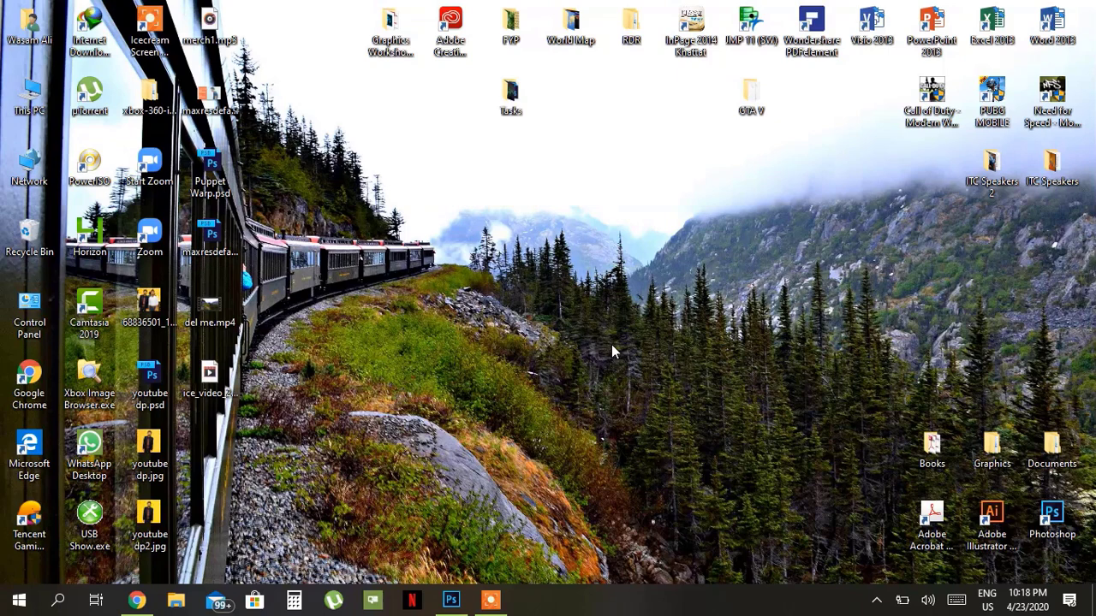
right_click(612, 350)
left_click(507, 386)
right_click(544, 332)
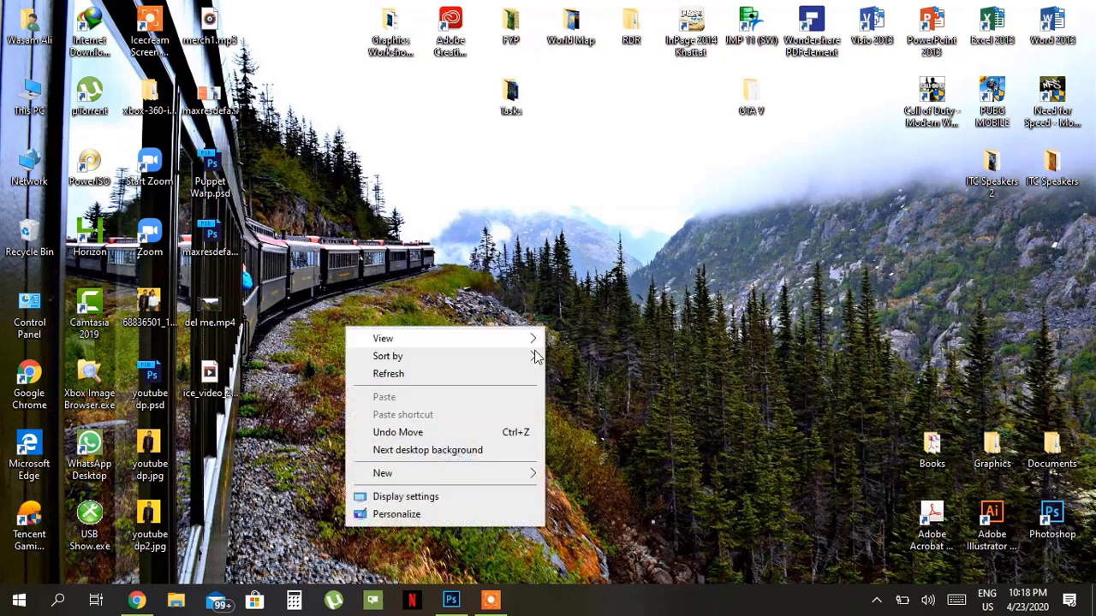
left_click(518, 372)
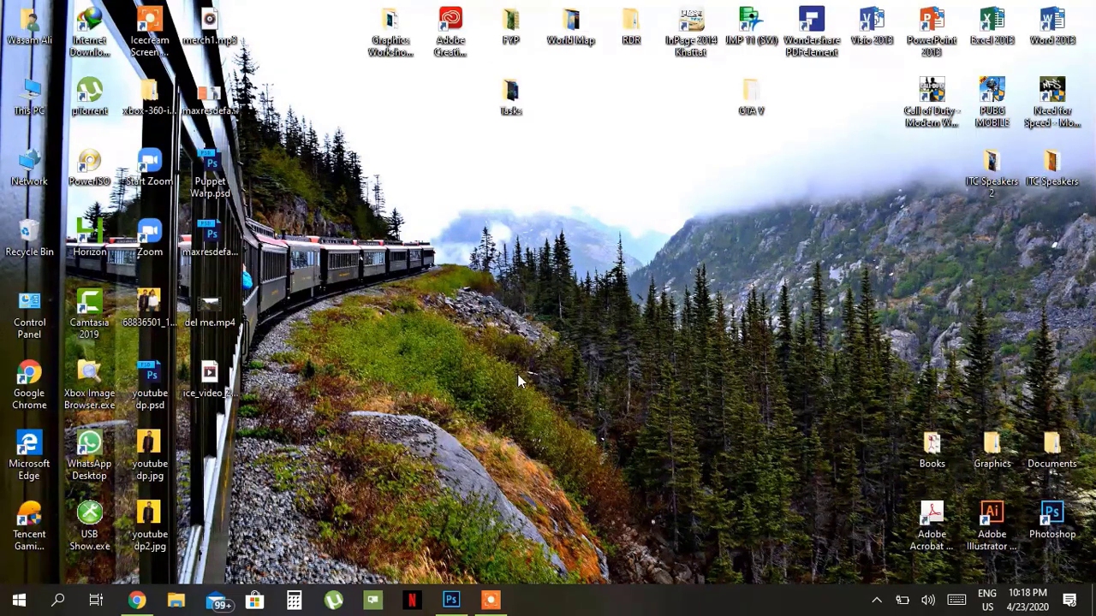
Step: Switch to Photoshop and select the pale wall around the man with the Magic Wand at tolerance 20, Contiguous off
left_click(451, 599)
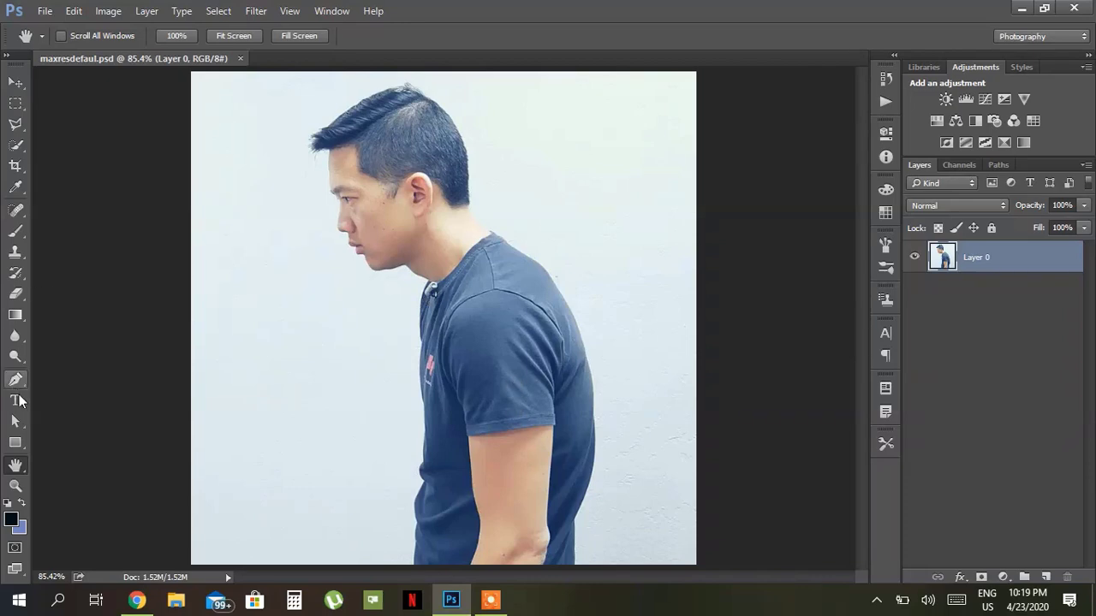
left_click_drag(16, 146, 62, 154)
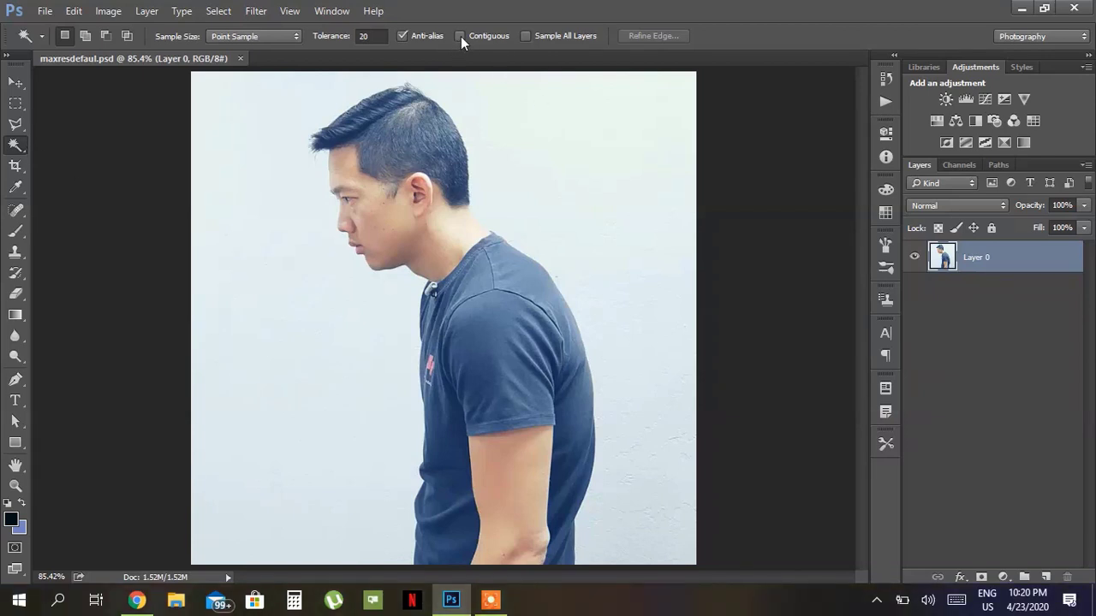
left_click(276, 321)
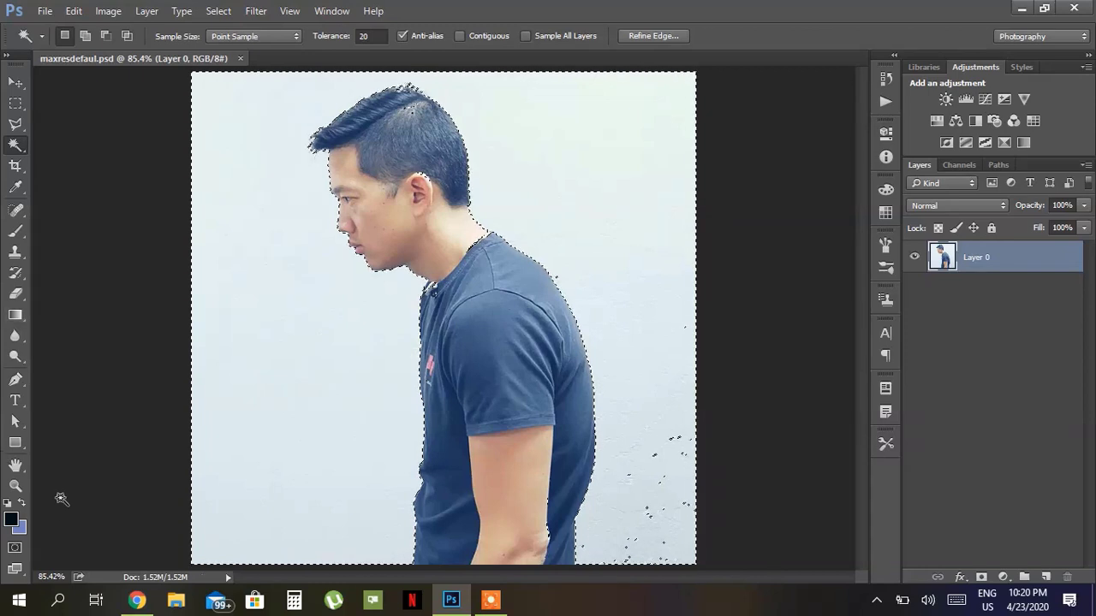
Step: Subtract the stray spots at the man's ear and shirt collar from the background selection with the Quick Selection tool
key("ctrl+plus")
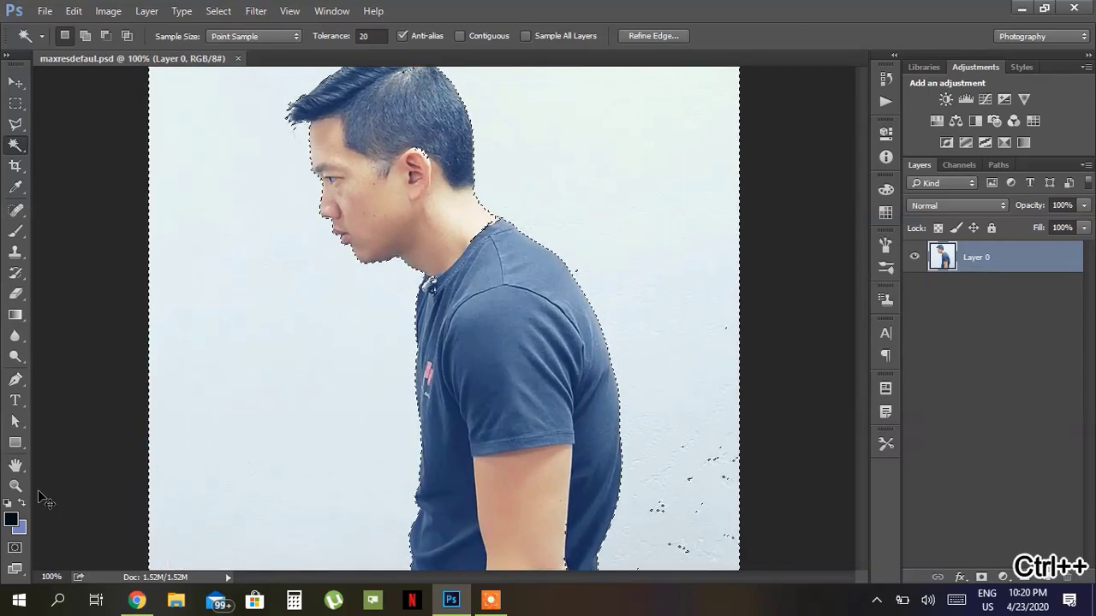
mouse_move(25, 141)
left_mouse_down()
mouse_move(98, 153)
mouse_move(104, 145)
left_mouse_up()
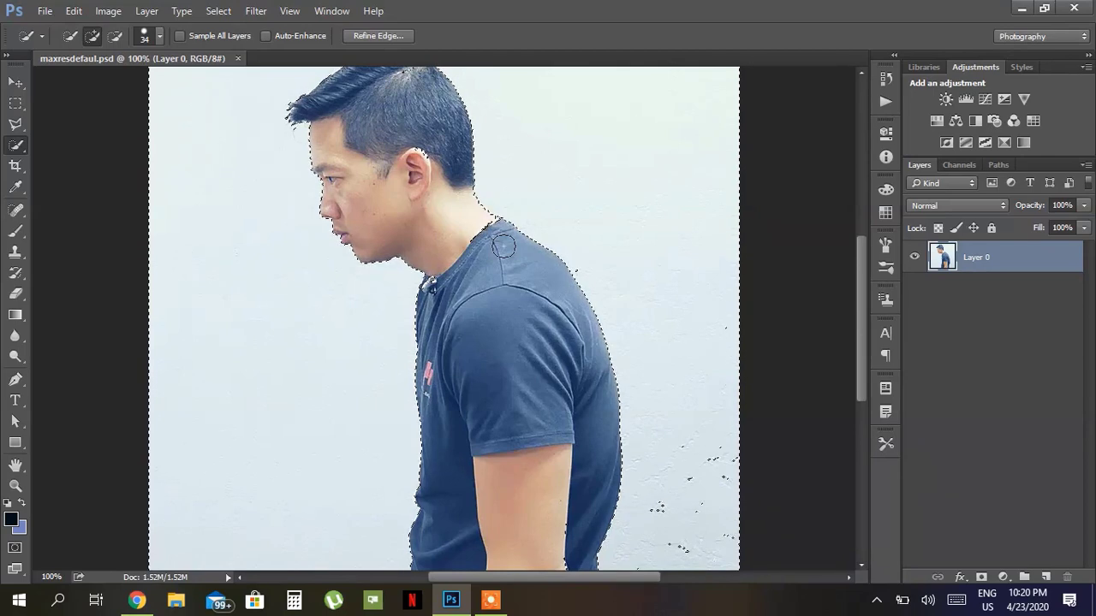
key("alt")
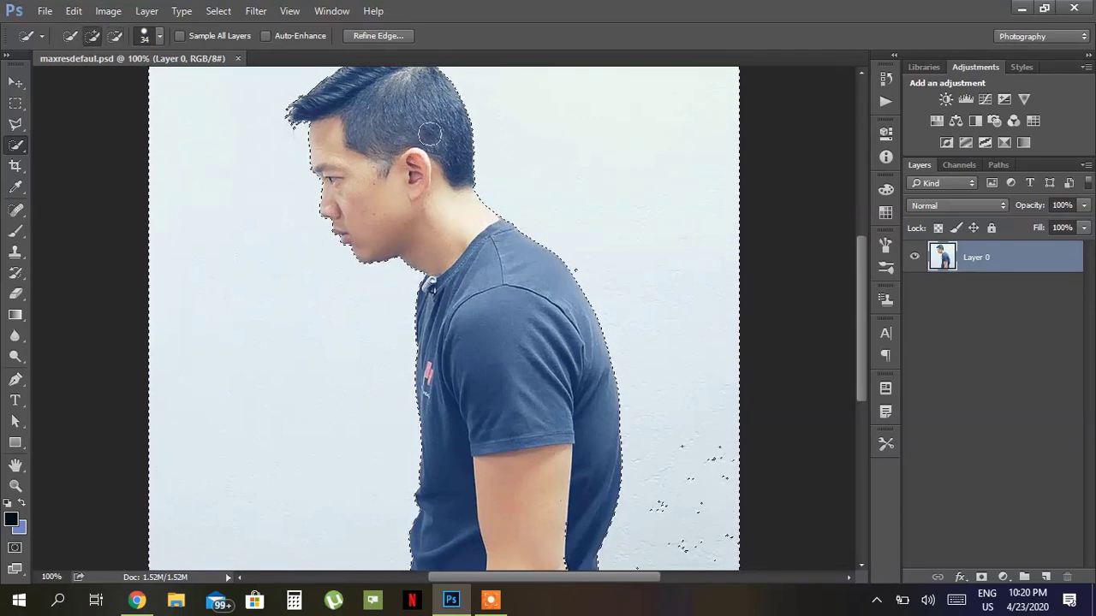
scroll(427, 149, "up", 3)
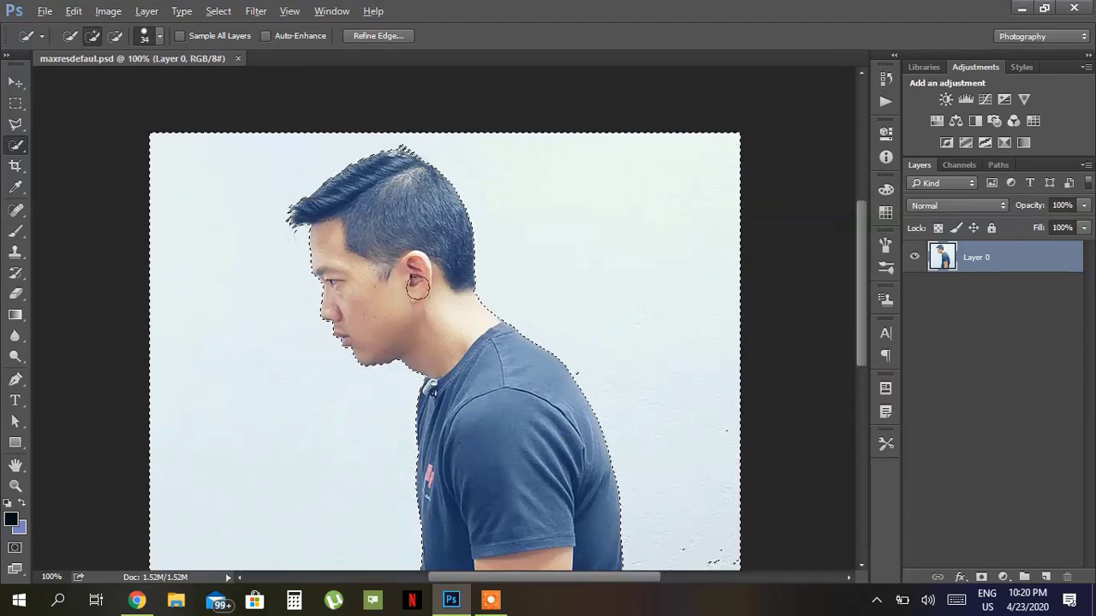
key("alt")
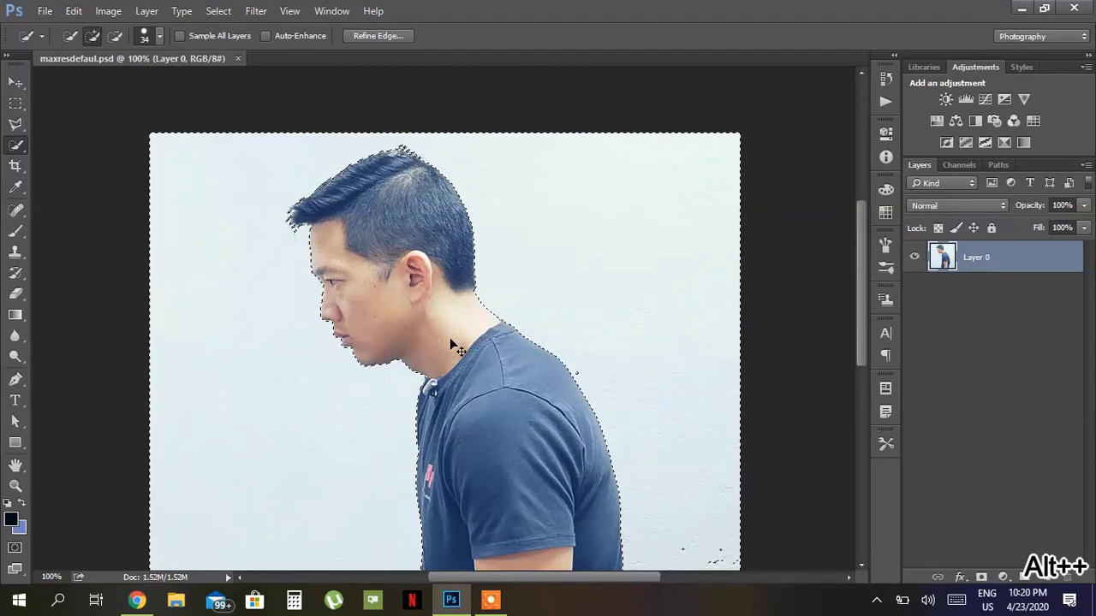
Step: Add the unselected wall specks behind the man to the selection and subtract the stray areas along his arm and elbow
key("ctrl+plus")
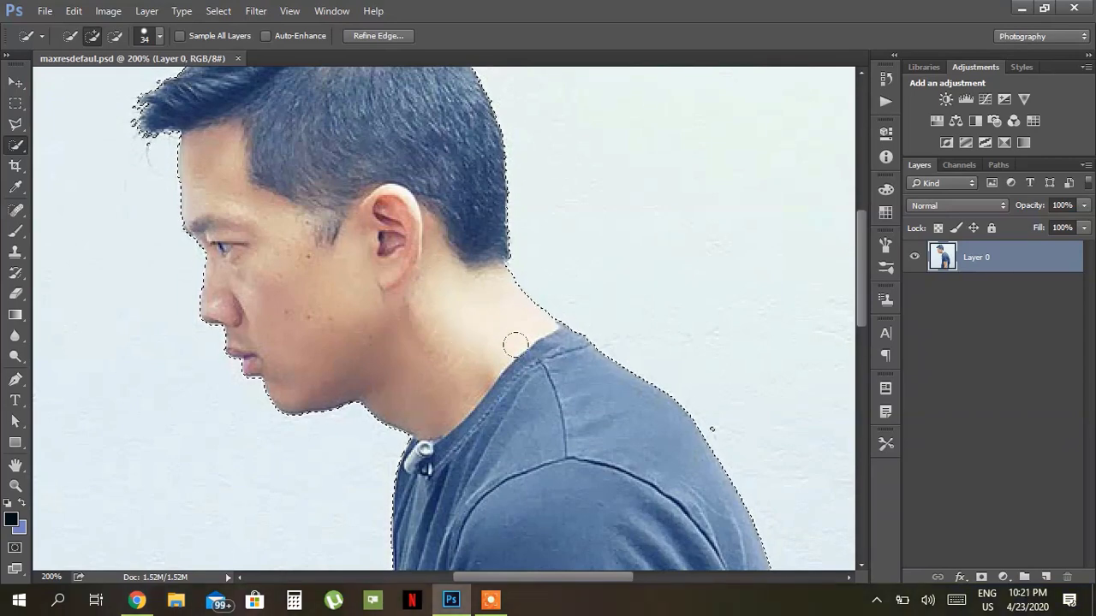
key("space")
left_click_drag(567, 370, 293, 297)
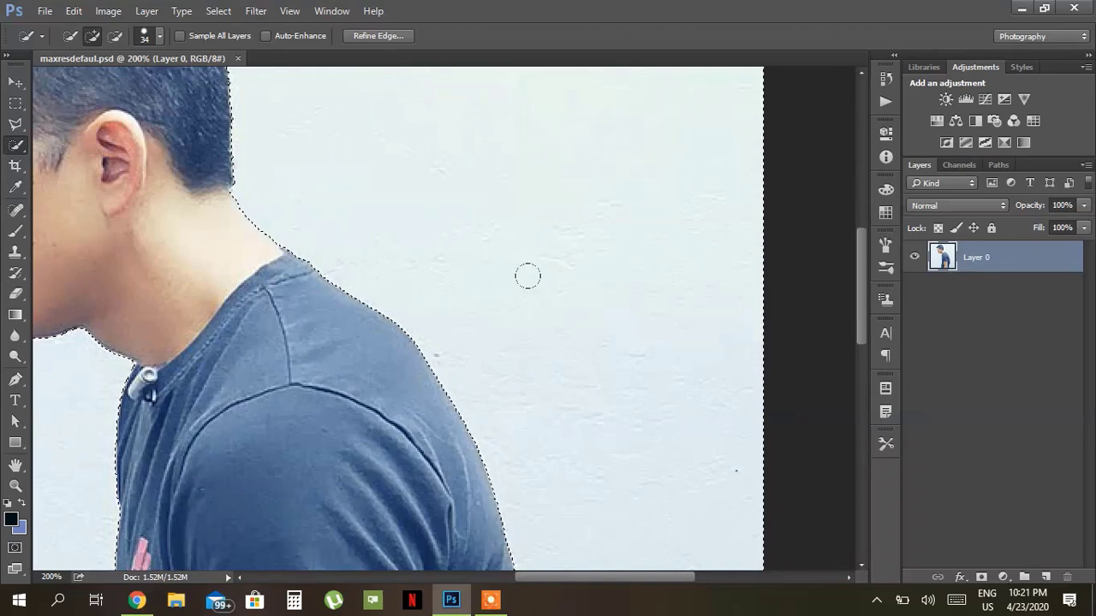
scroll(525, 271, "down", 1)
scroll(597, 308, "down", 10)
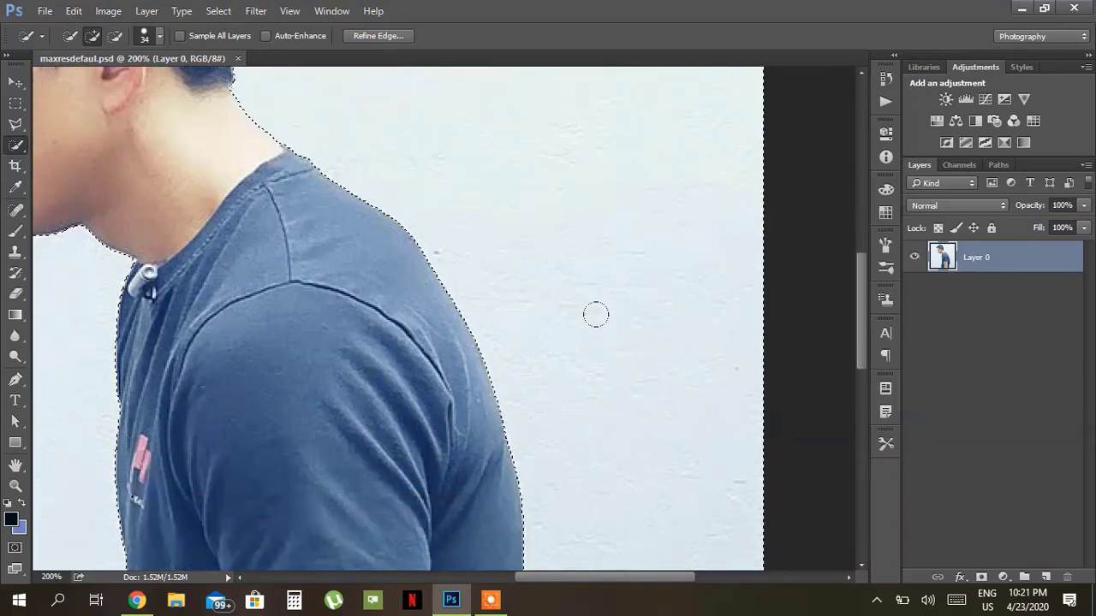
scroll(597, 309, "down", 6)
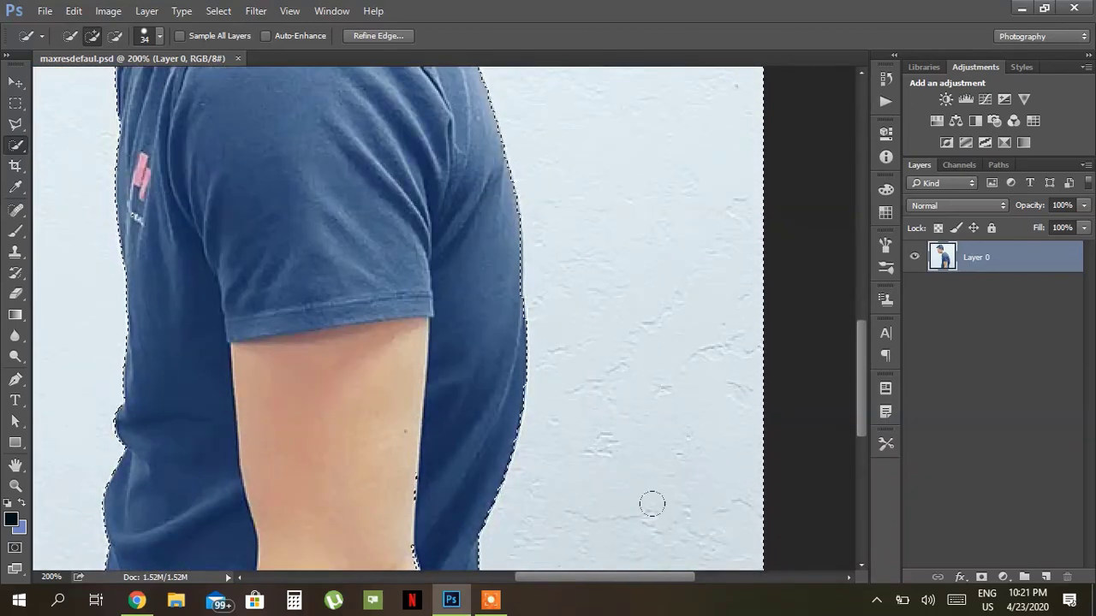
scroll(682, 356, "down", 10)
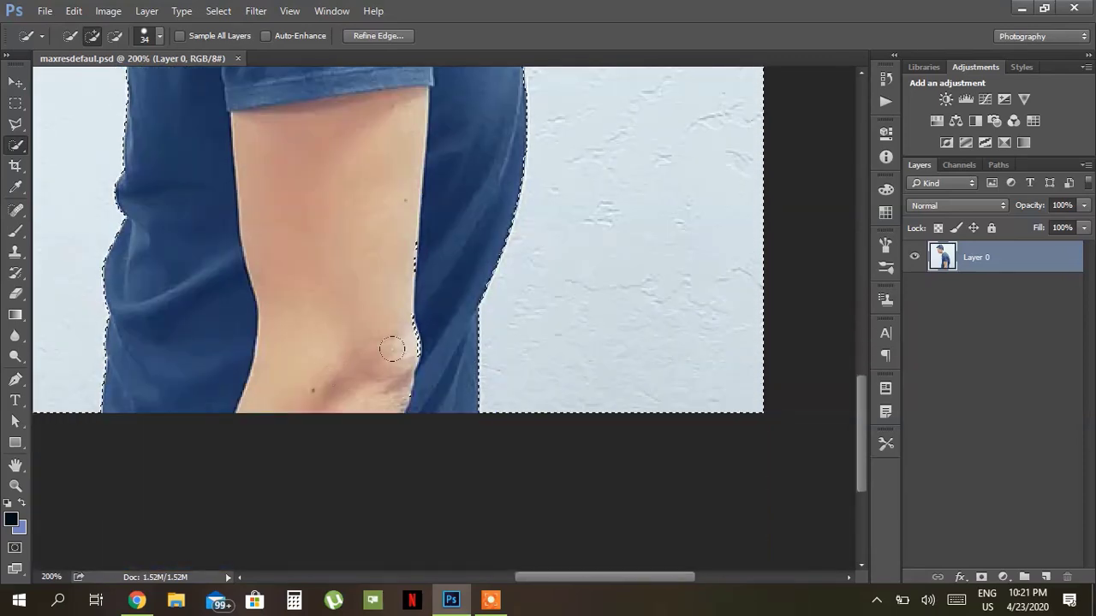
left_click_drag(389, 369, 397, 201)
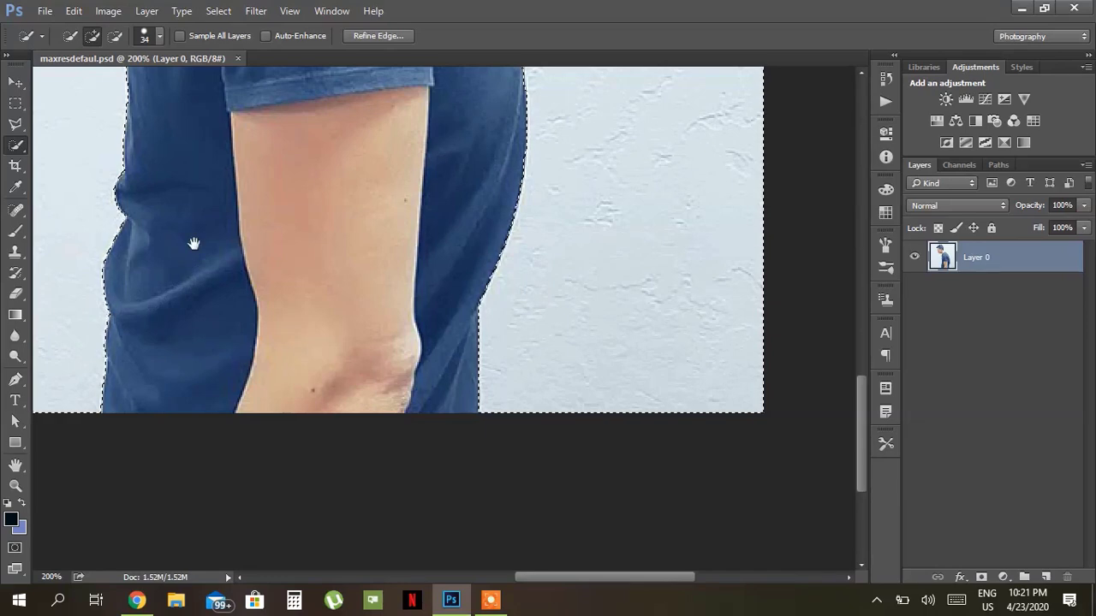
Step: Refine the selection edge around the stray hair tuft atop the head with a 6 px Quick Selection brush, undoing the last unwanted change
mouse_move(193, 243)
left_mouse_down()
mouse_move(230, 361)
mouse_move(266, 375)
left_mouse_up()
left_click_drag(266, 232, 305, 376)
left_click_drag(293, 291, 322, 453)
left_click_drag(171, 265, 252, 392)
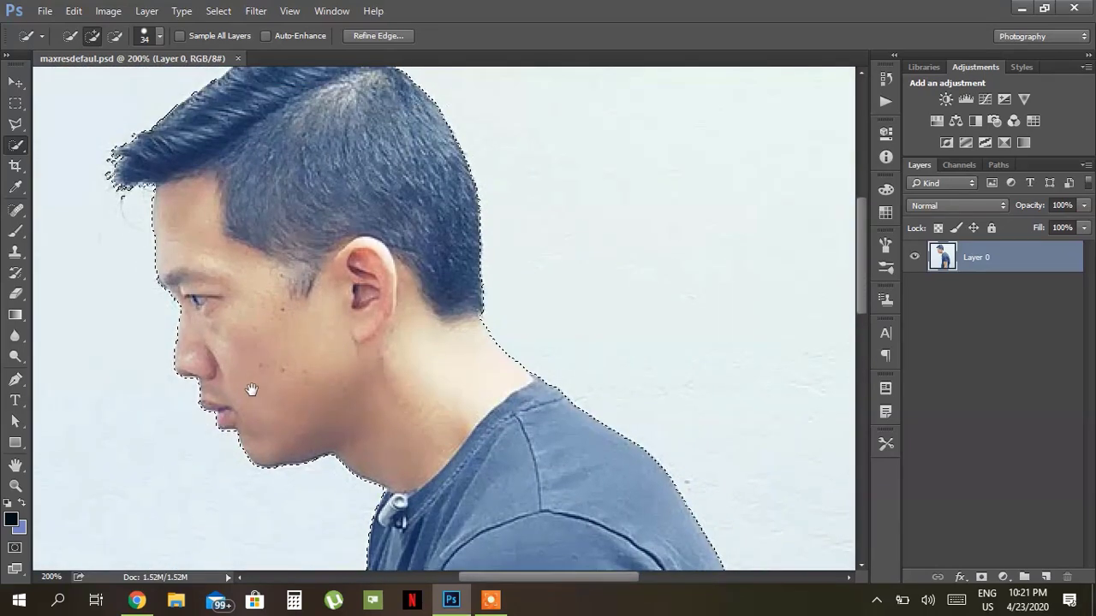
left_click_drag(231, 309, 244, 418)
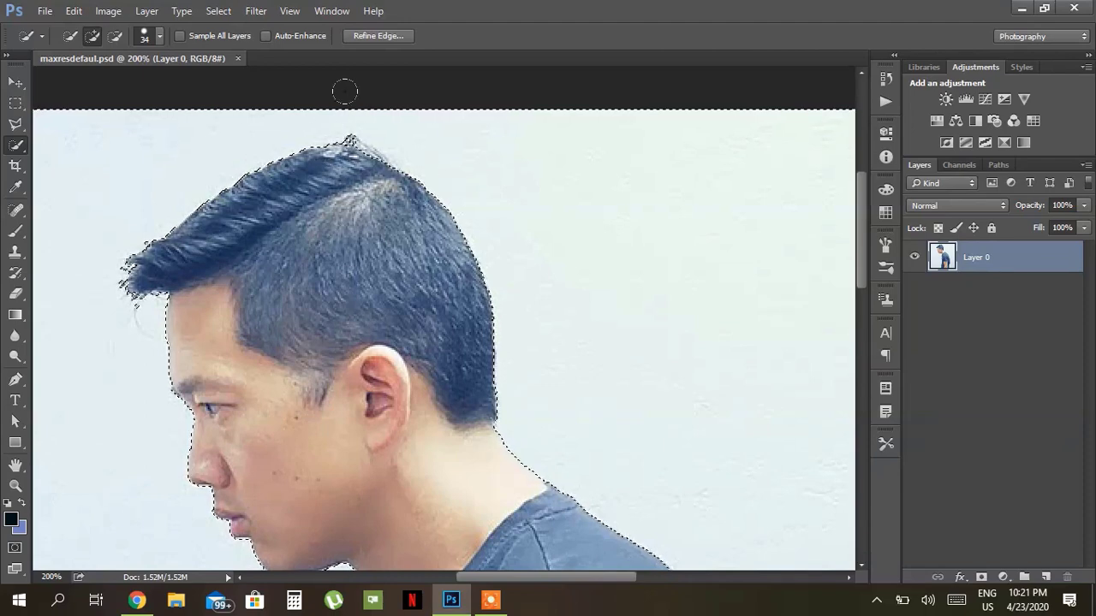
key("ctrl+plus")
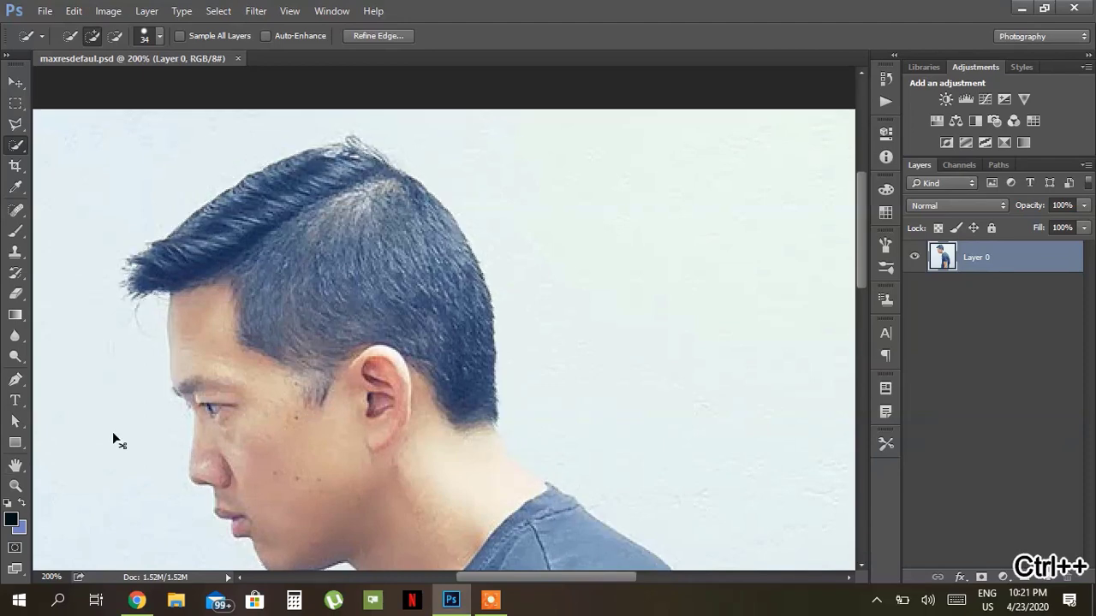
left_click_drag(244, 256, 260, 440)
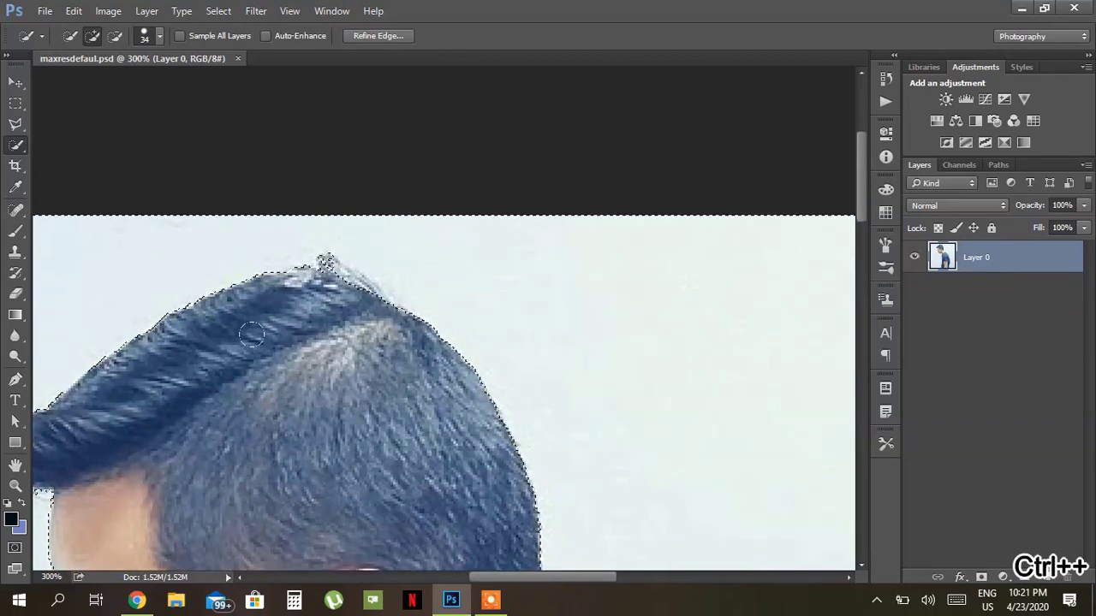
left_click(159, 36)
left_click_drag(83, 80, 75, 82)
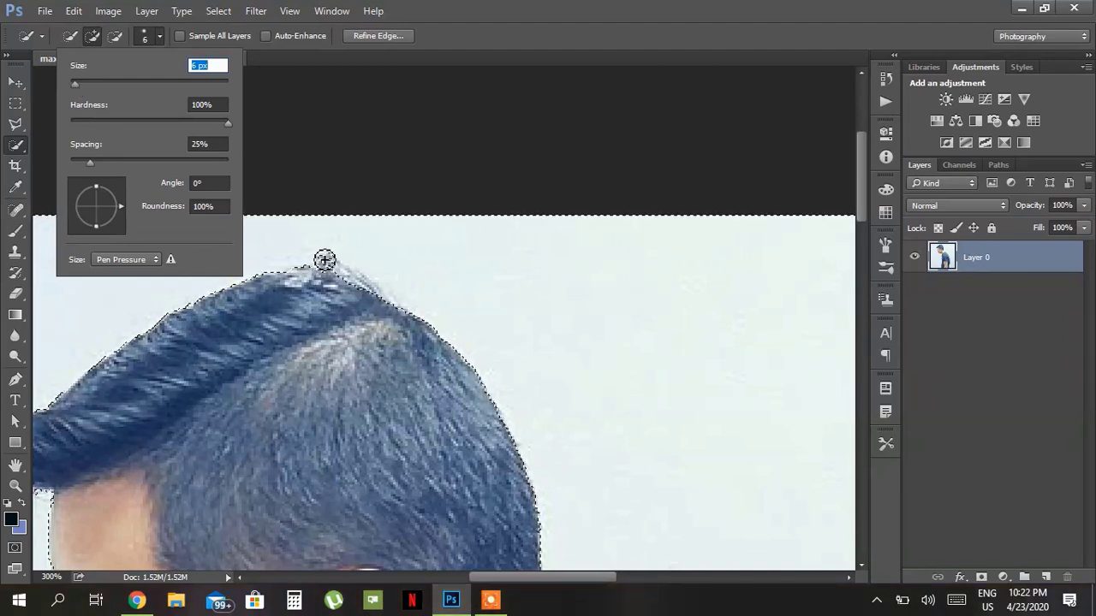
key("Return")
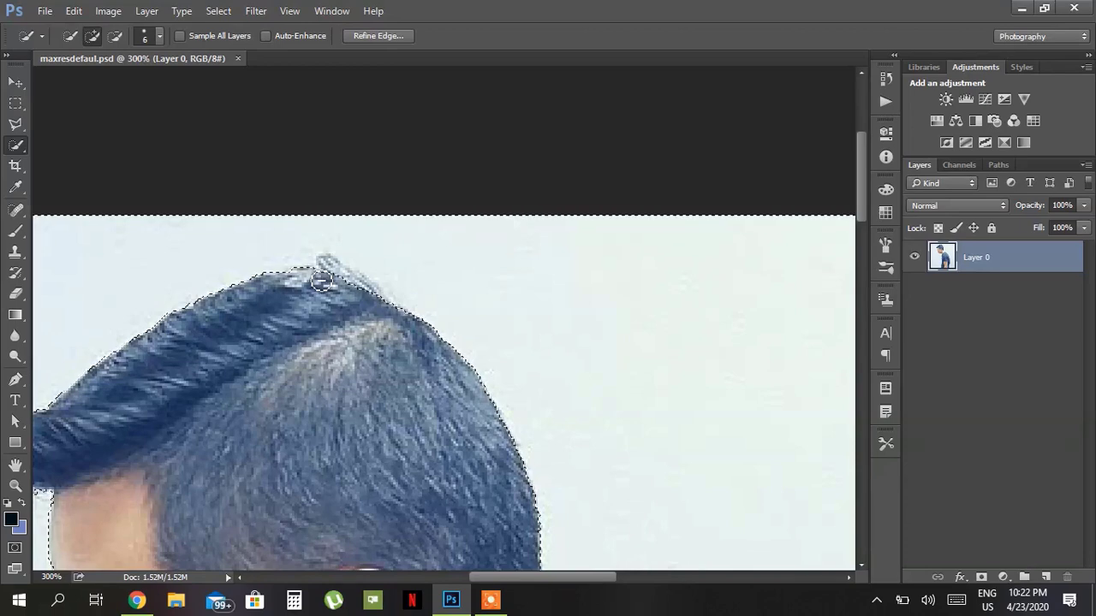
left_click(326, 274, "alt")
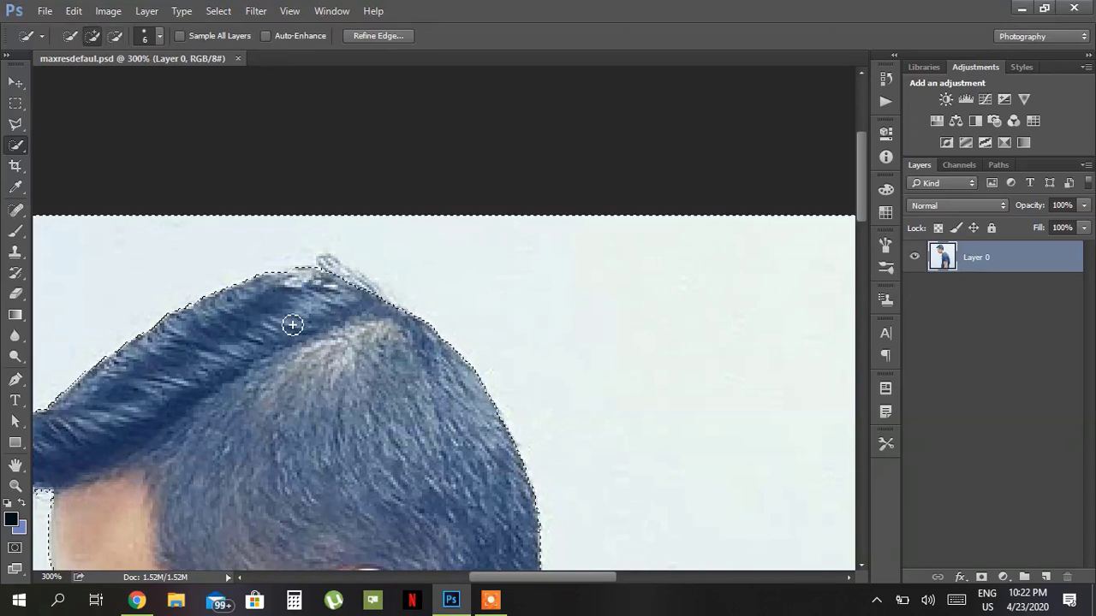
left_click_drag(194, 431, 399, 318)
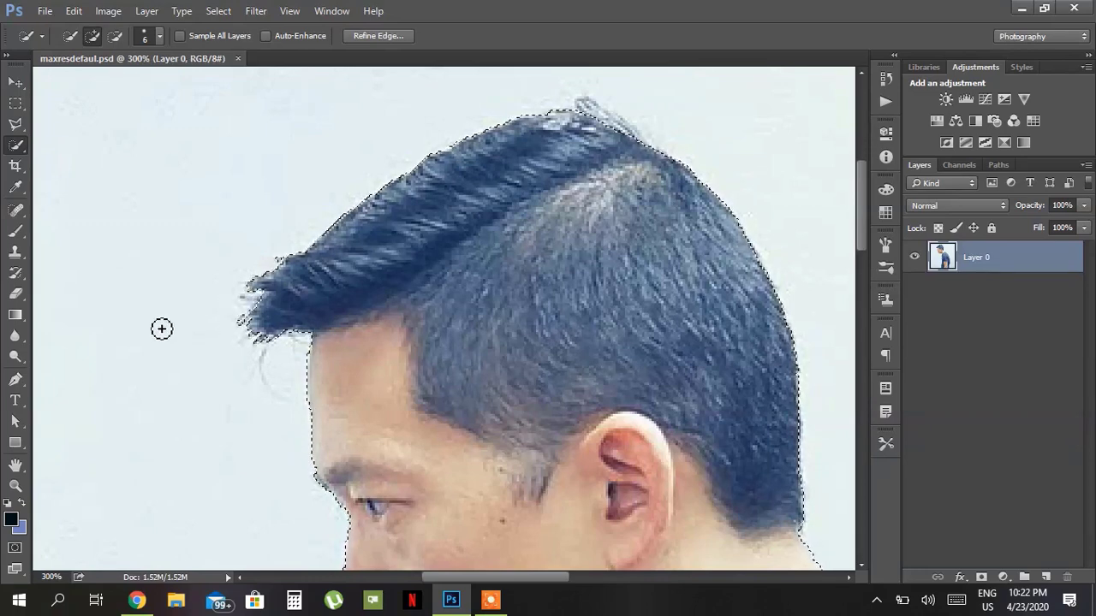
key("ctrl+z")
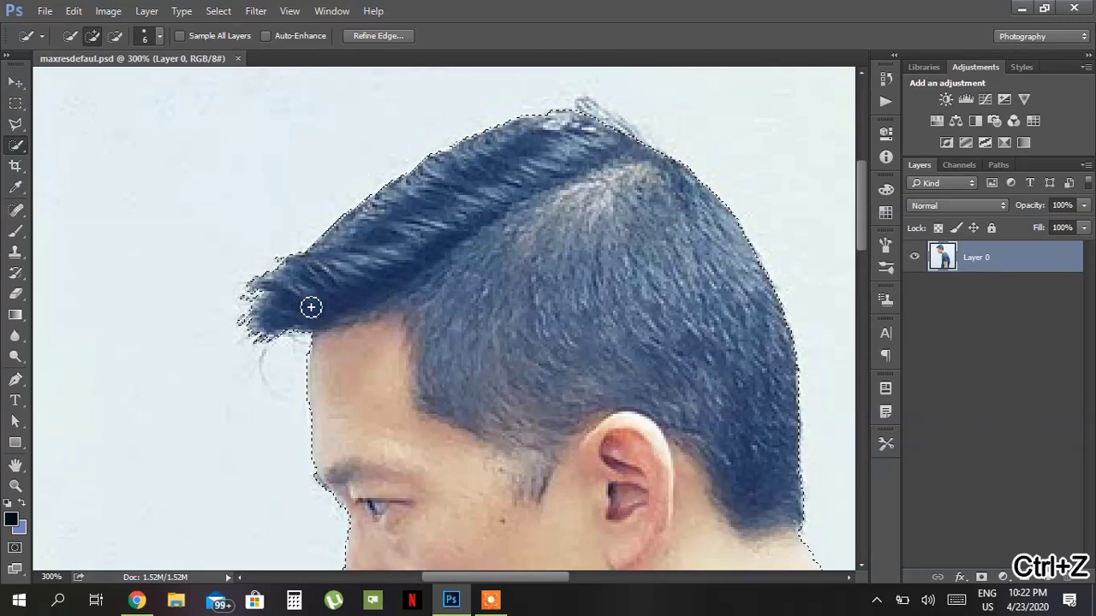
Step: Fit the image in the window and invert the selection so that it covers the man instead of the background
double_click(16, 467)
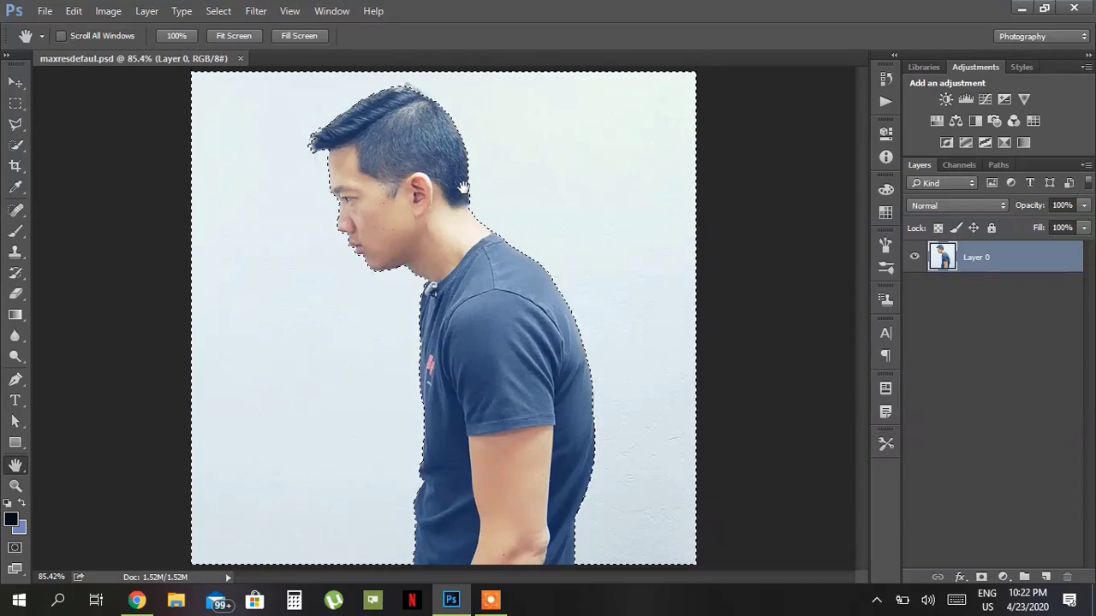
left_click(15, 103)
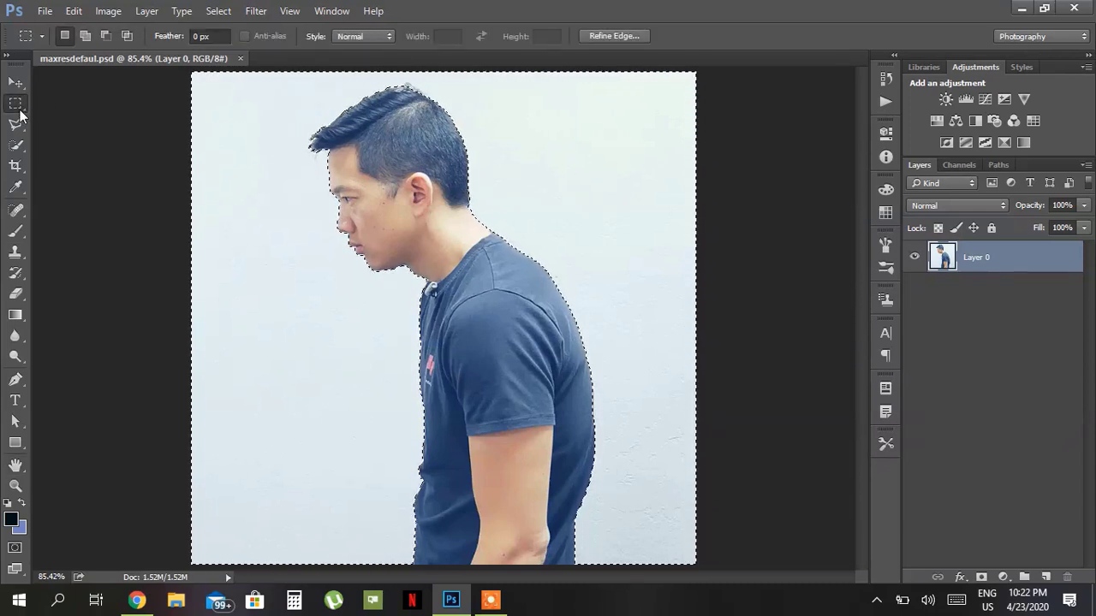
right_click(315, 281)
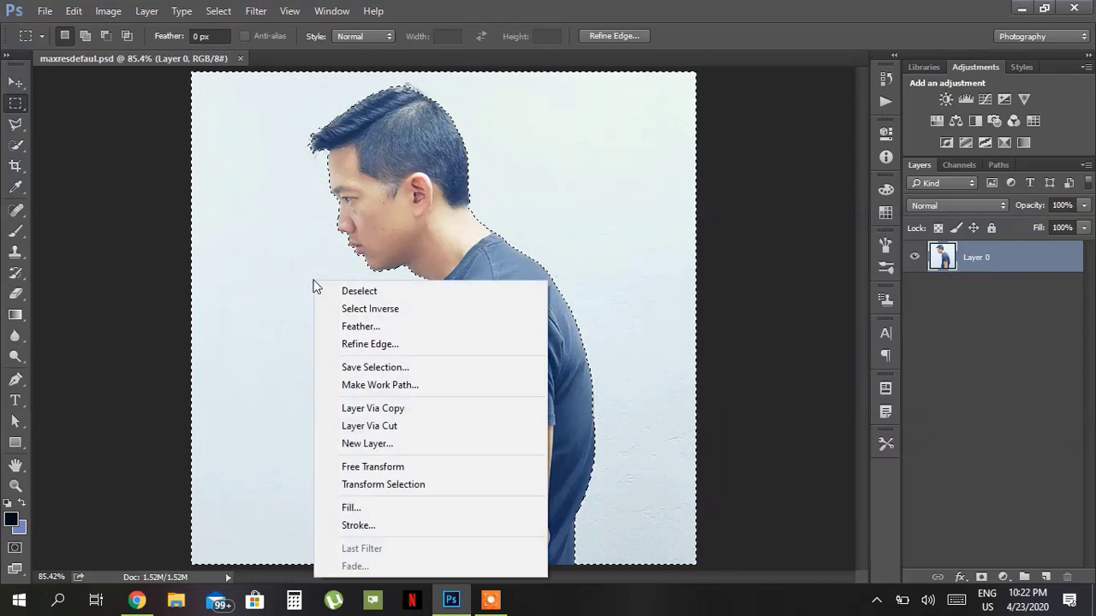
left_click(360, 309)
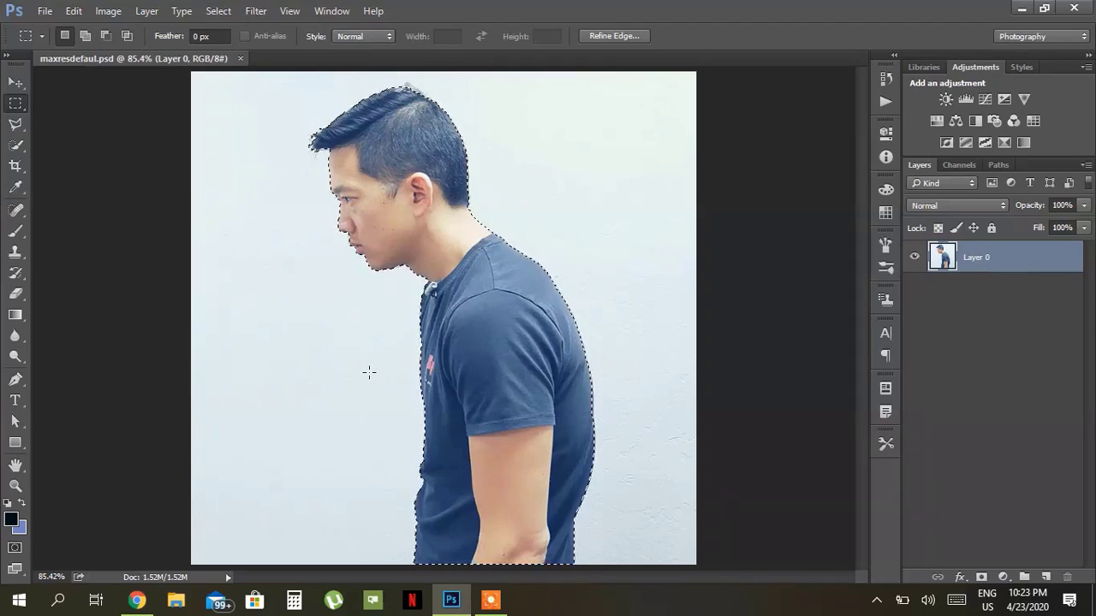
Step: Copy the selected man to a new layer and check the cutout by temporarily hiding Layer 0
right_click(451, 299)
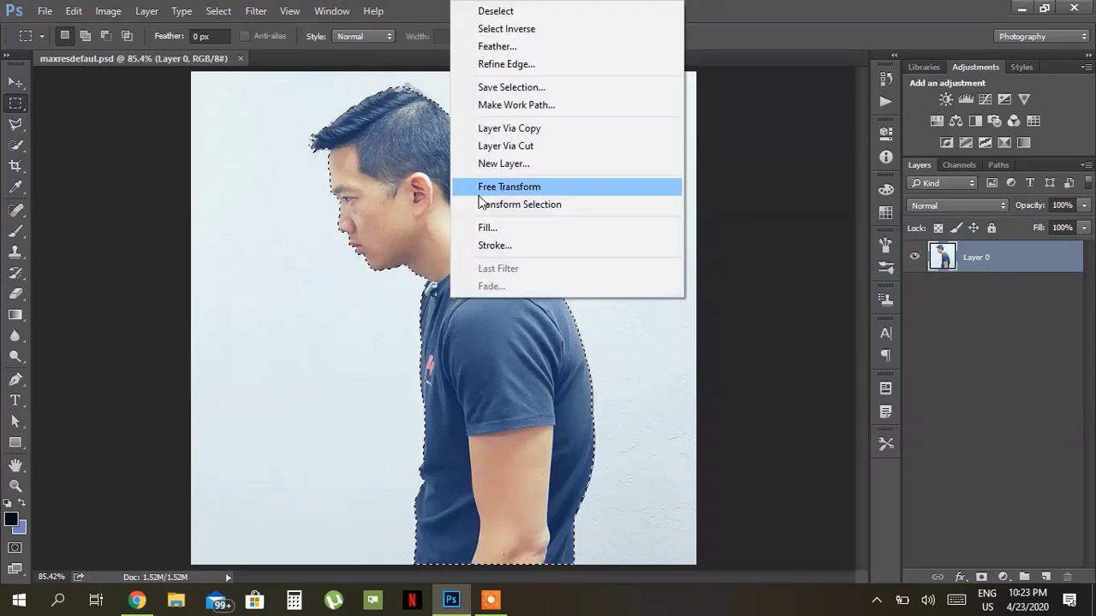
left_click(509, 129)
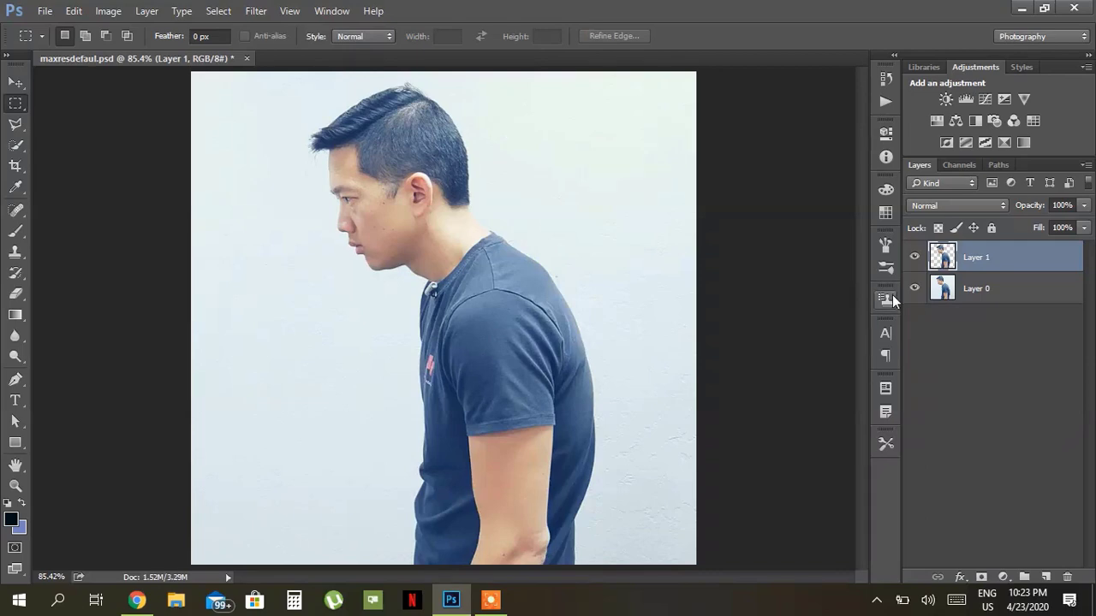
left_click(914, 288)
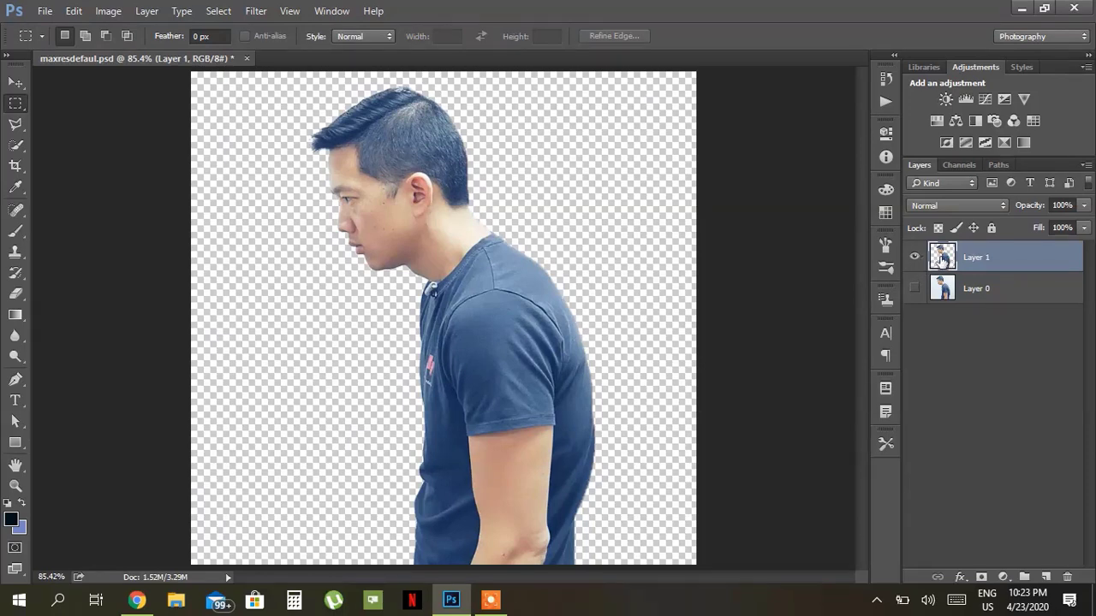
left_click(913, 289)
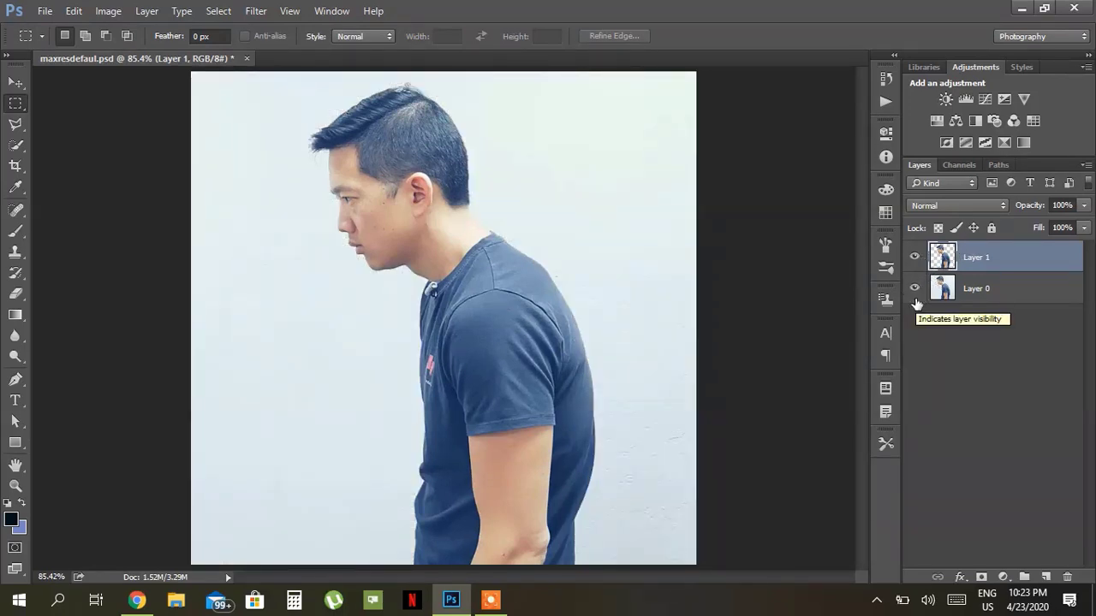
Step: Load the man's outline from Layer 1 as a selection and make Layer 0 the active layer
left_click(945, 263, "ctrl")
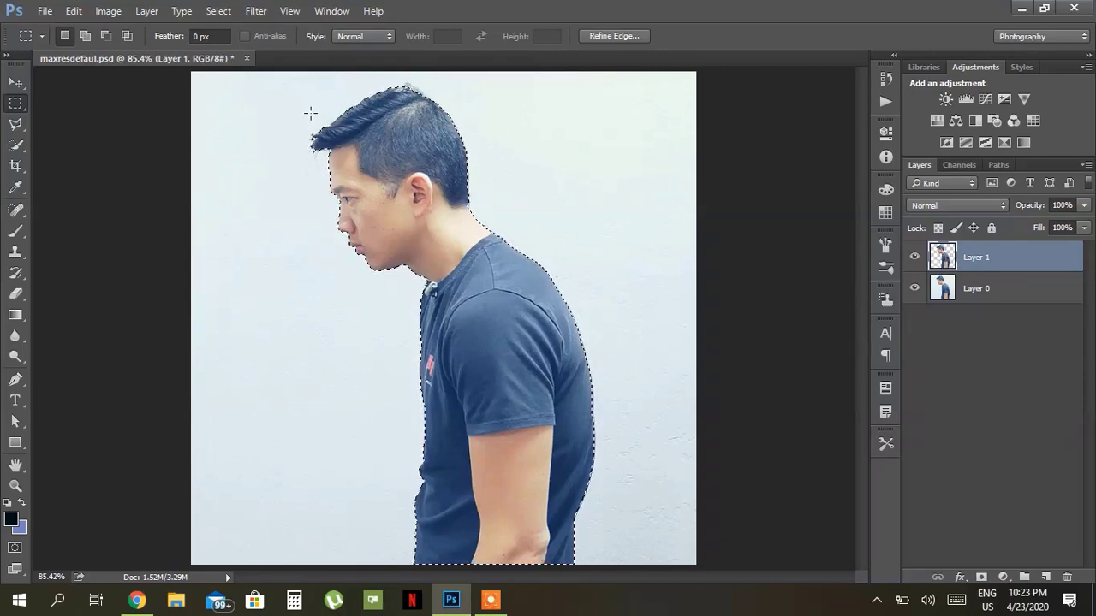
left_click(995, 294)
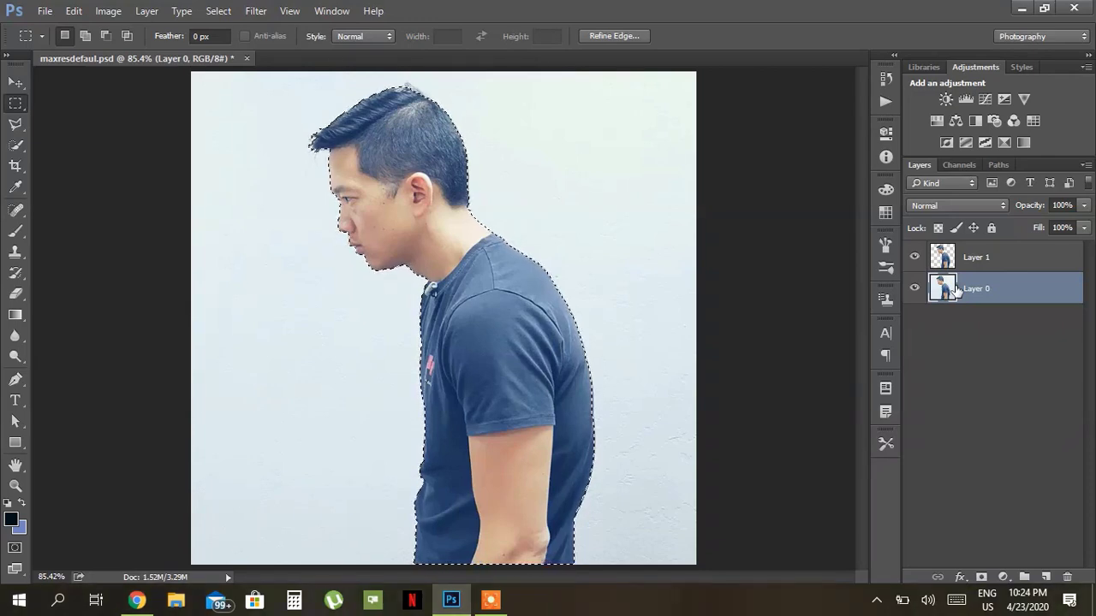
left_click(1001, 267)
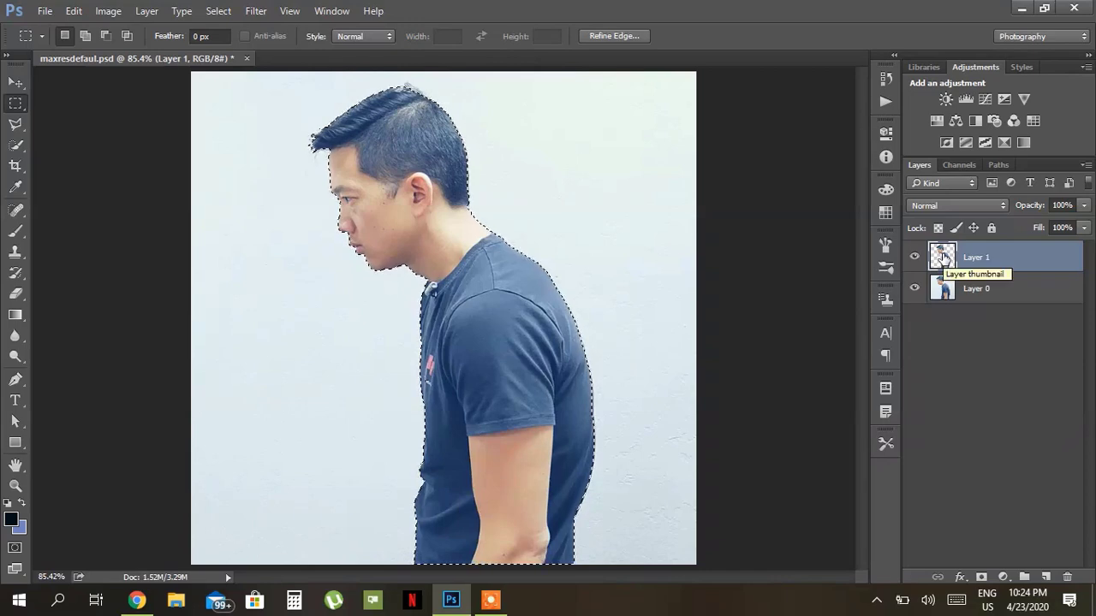
left_click(1002, 289)
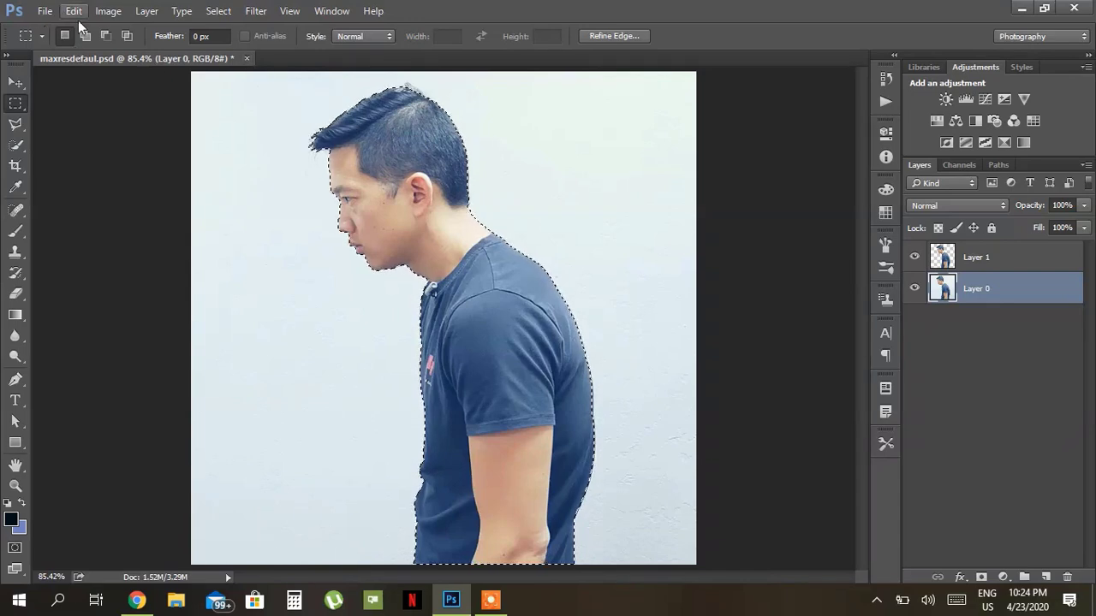
Step: Expand the selection around the man by 8 pixels
left_click(219, 11)
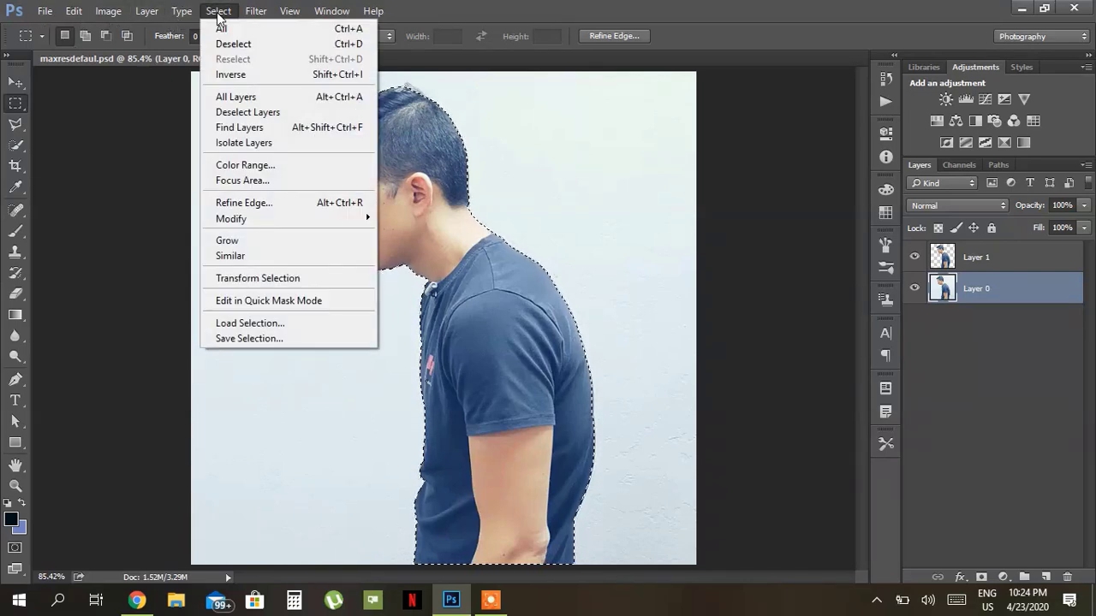
left_click(221, 13)
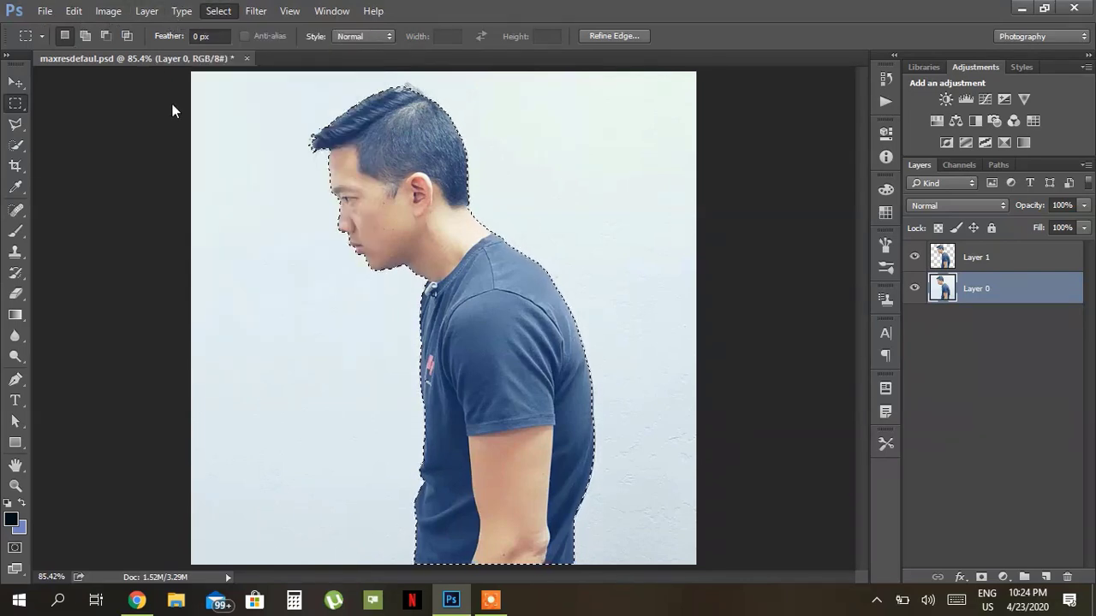
left_click(225, 15)
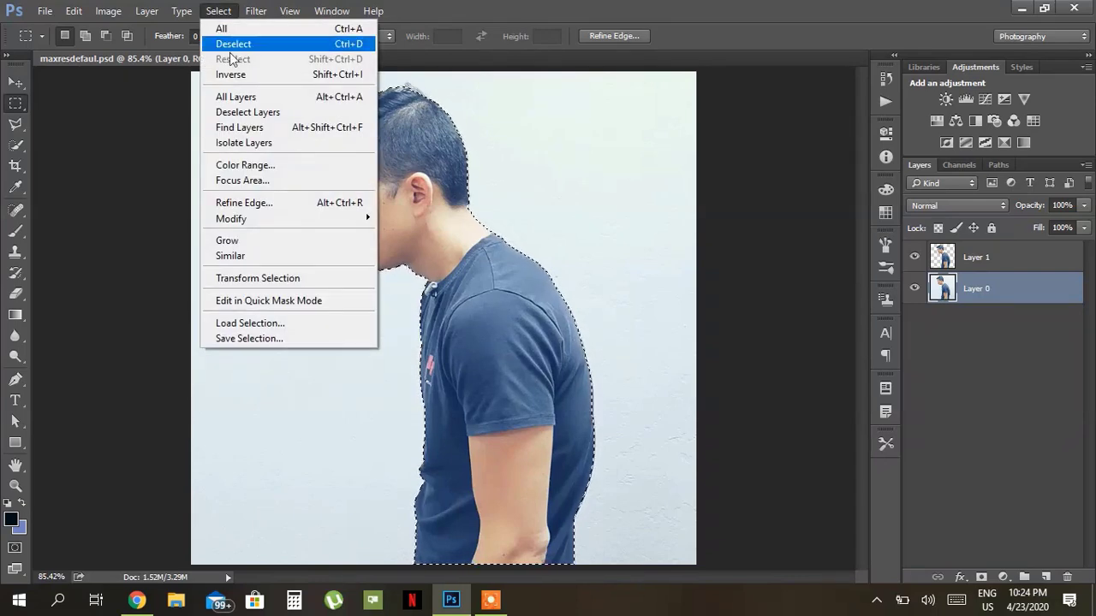
mouse_move(256, 221)
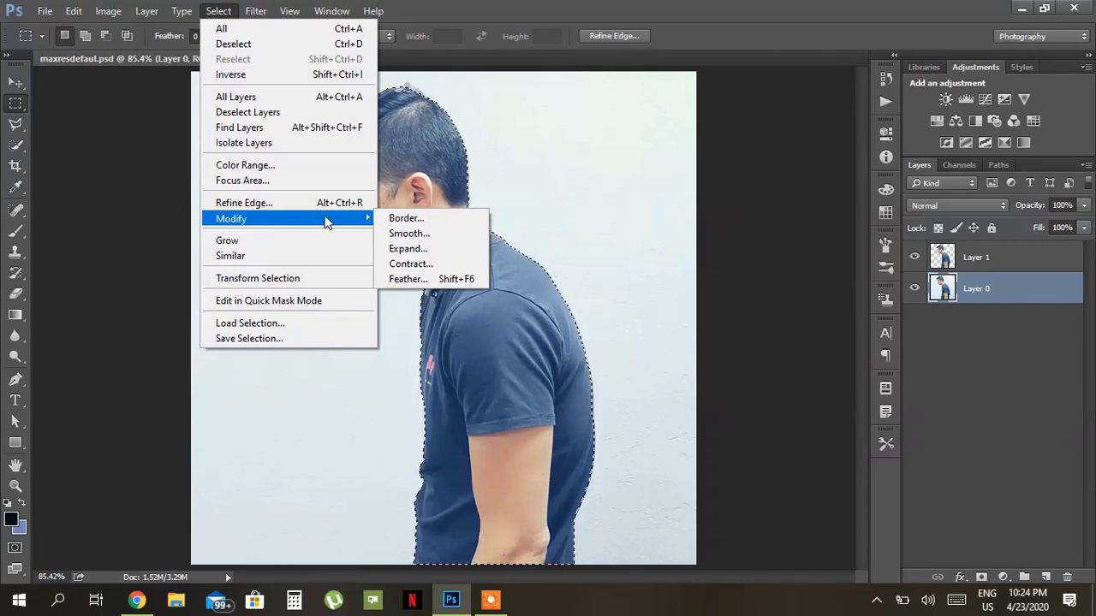
left_click(412, 249)
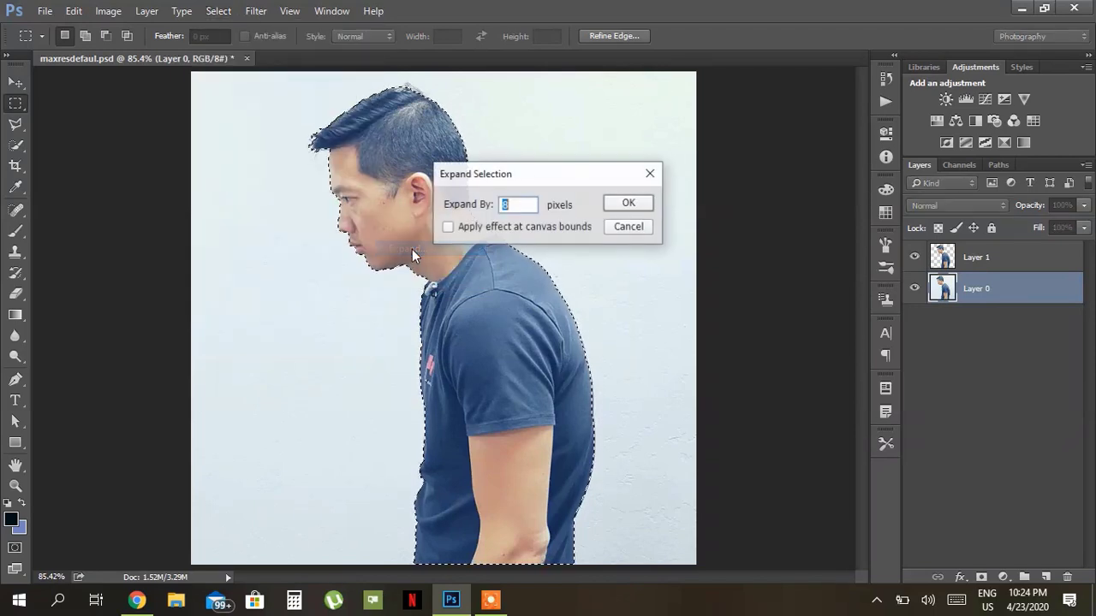
left_click(521, 205)
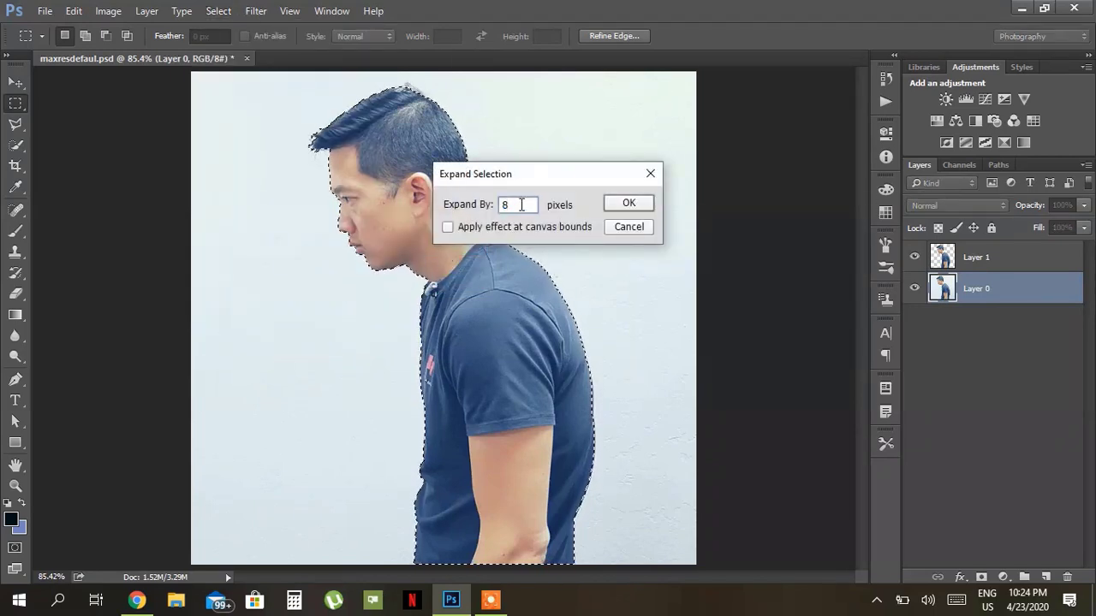
key("Down")
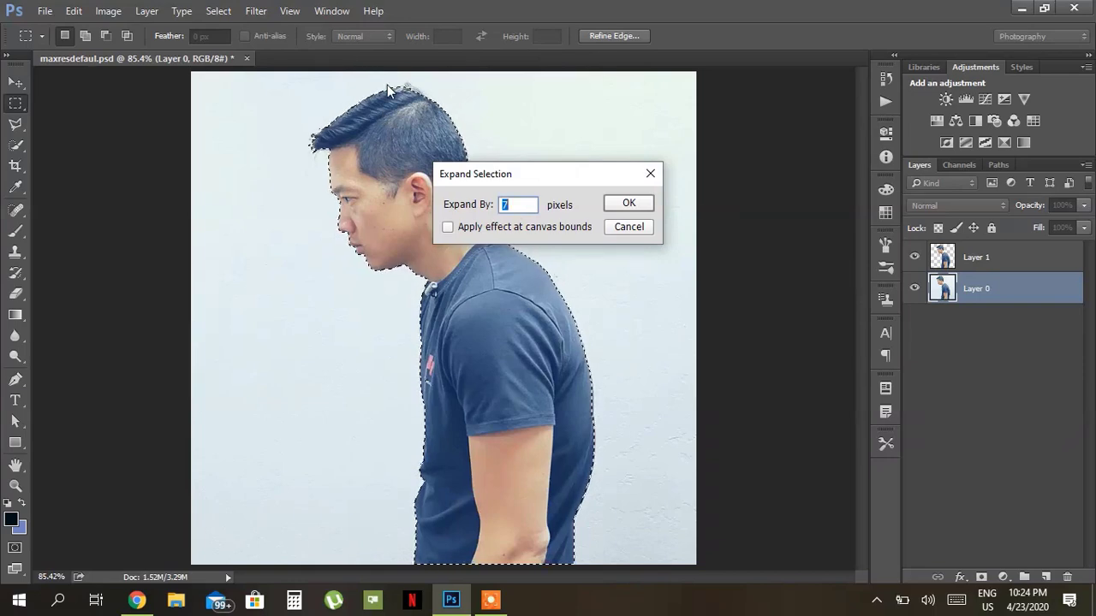
left_click(517, 205)
key("Up")
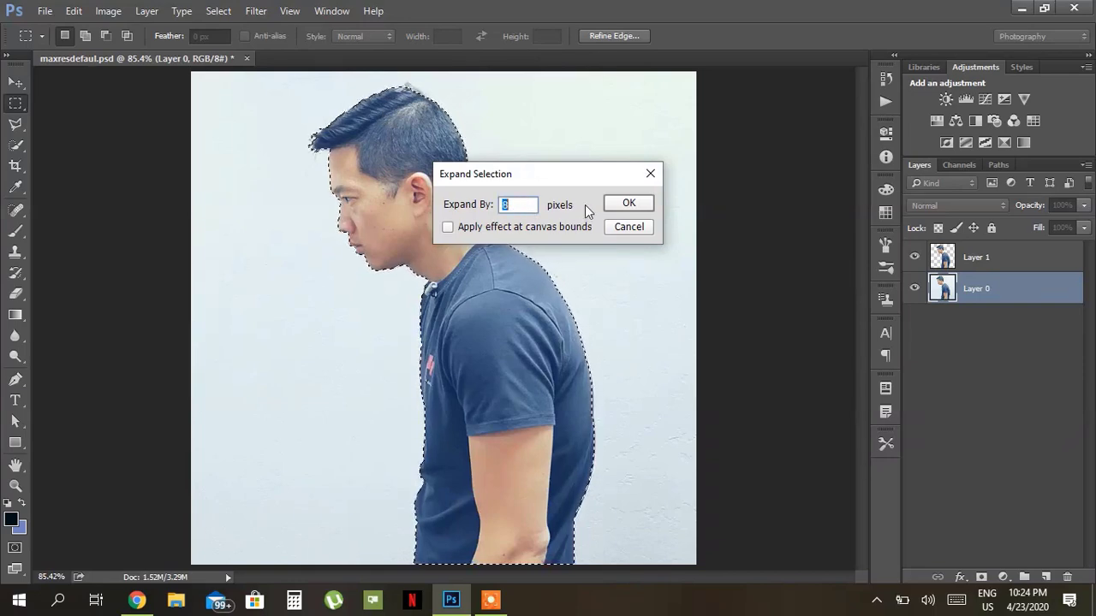
left_click(610, 209)
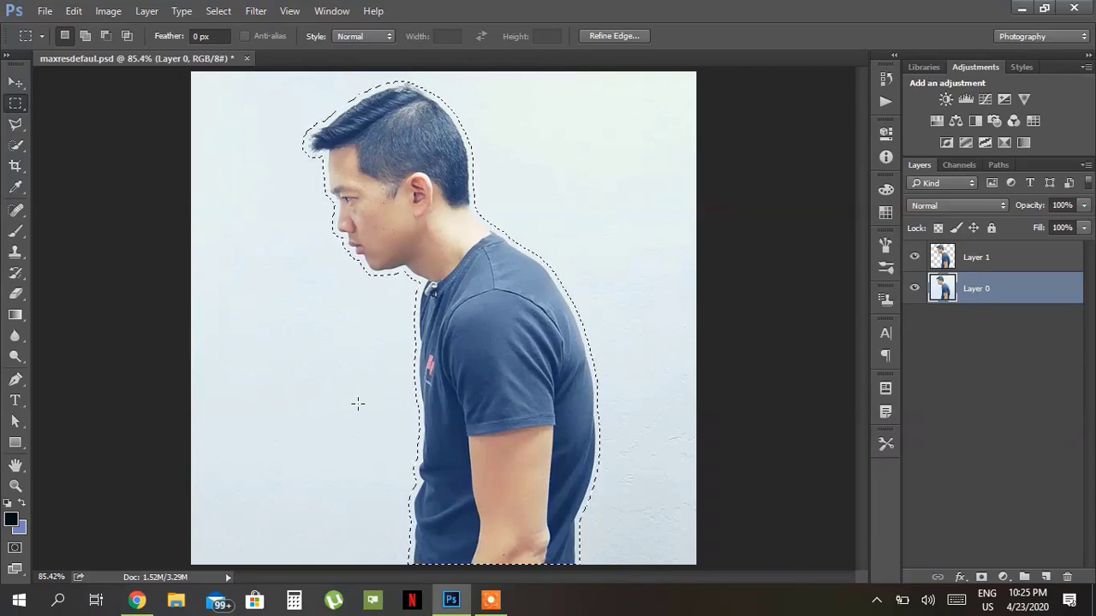
Step: Fill the selected area on Layer 0 with Content-Aware contents at 100% opacity in Normal mode, and deselect
key("shift")
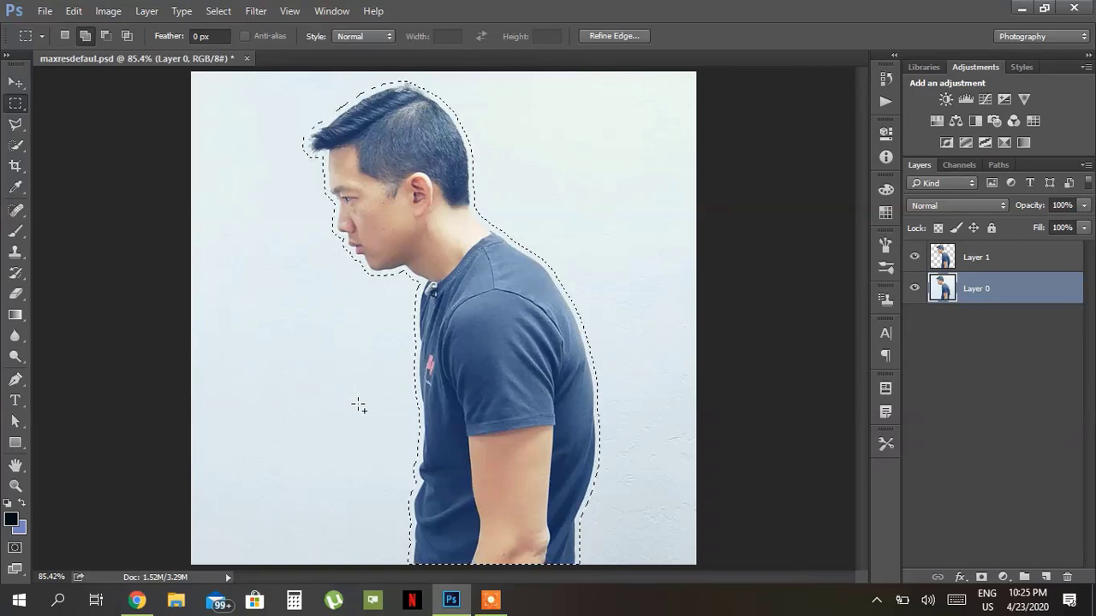
key("shift+BackSpace")
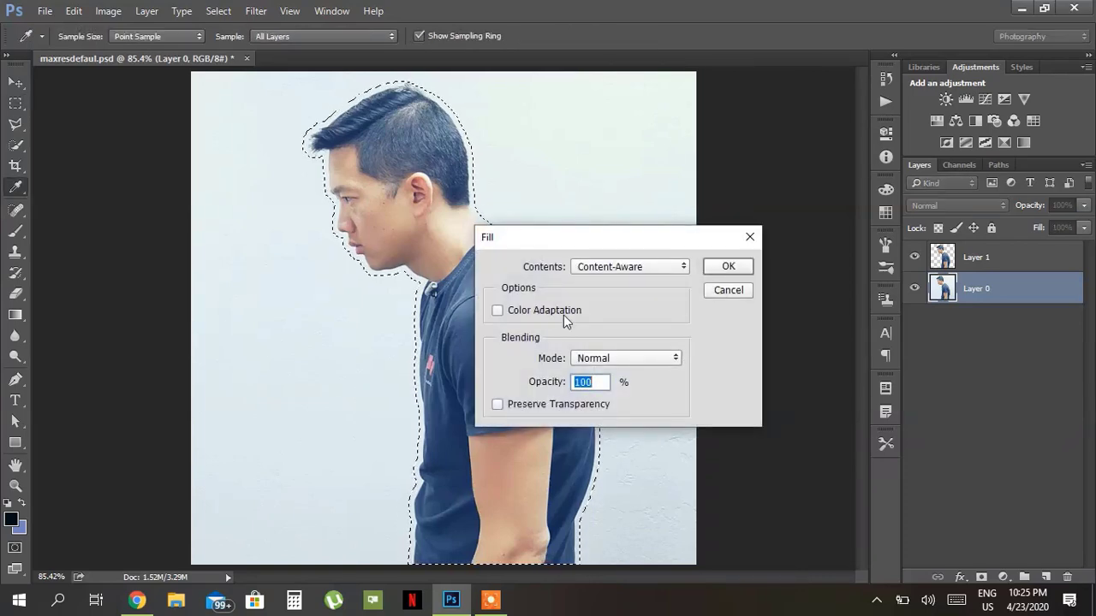
left_click(616, 267)
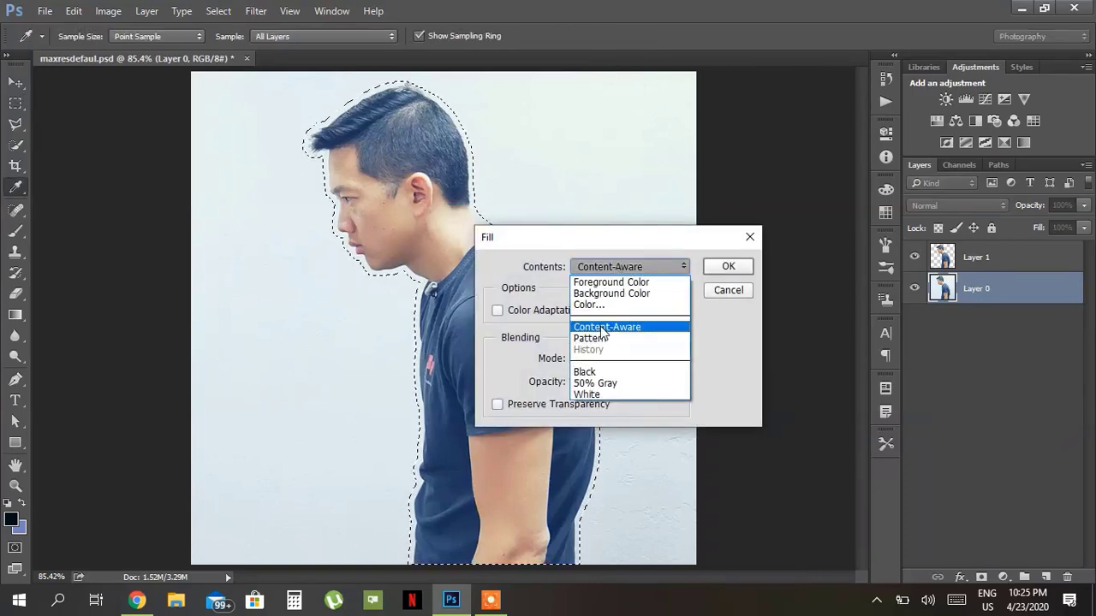
left_click(604, 324)
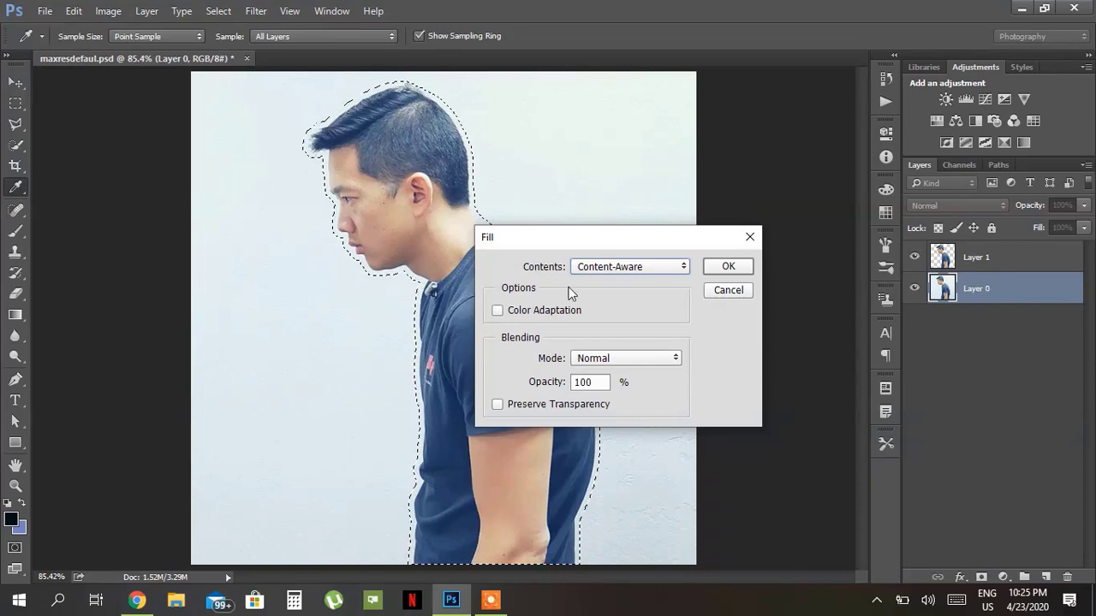
left_click(710, 272)
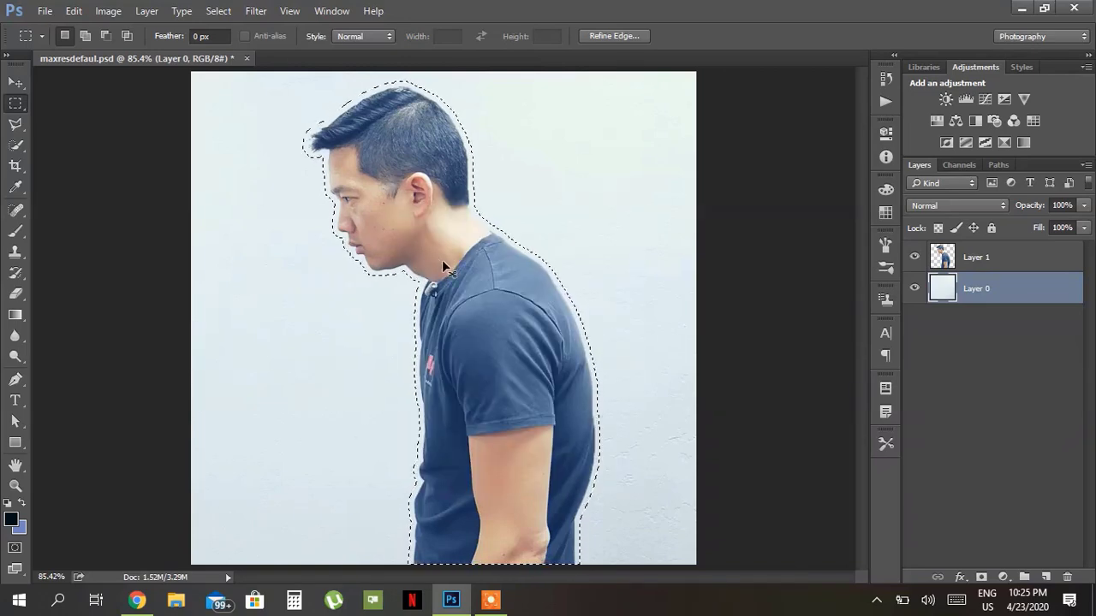
key("ctrl+d")
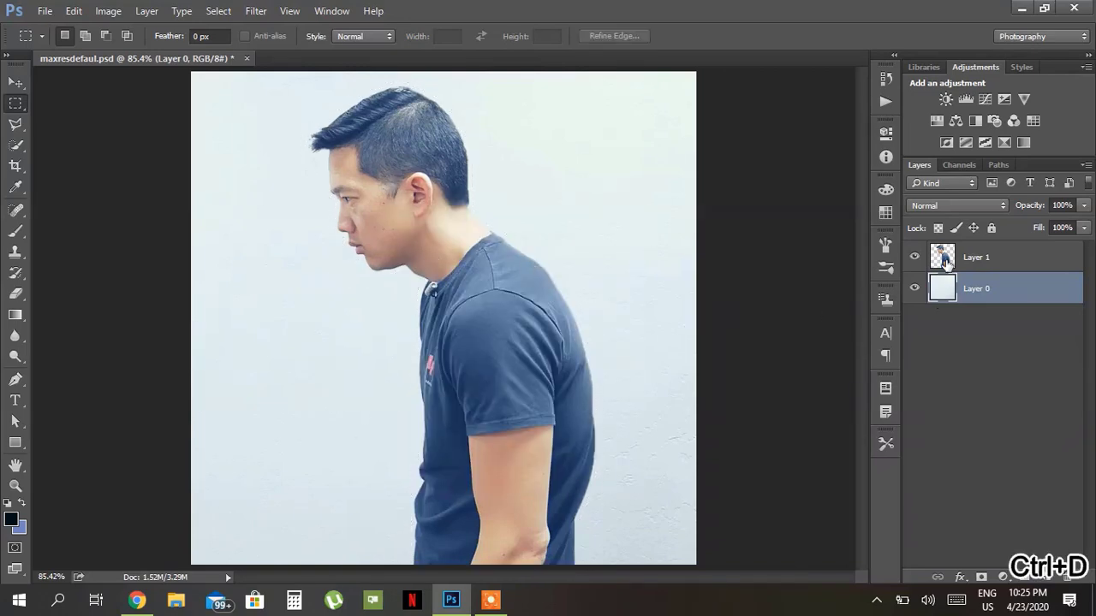
Step: Make Layer 1 active and check the filled background by temporarily hiding the man's layer
left_click(945, 261)
left_click(915, 258)
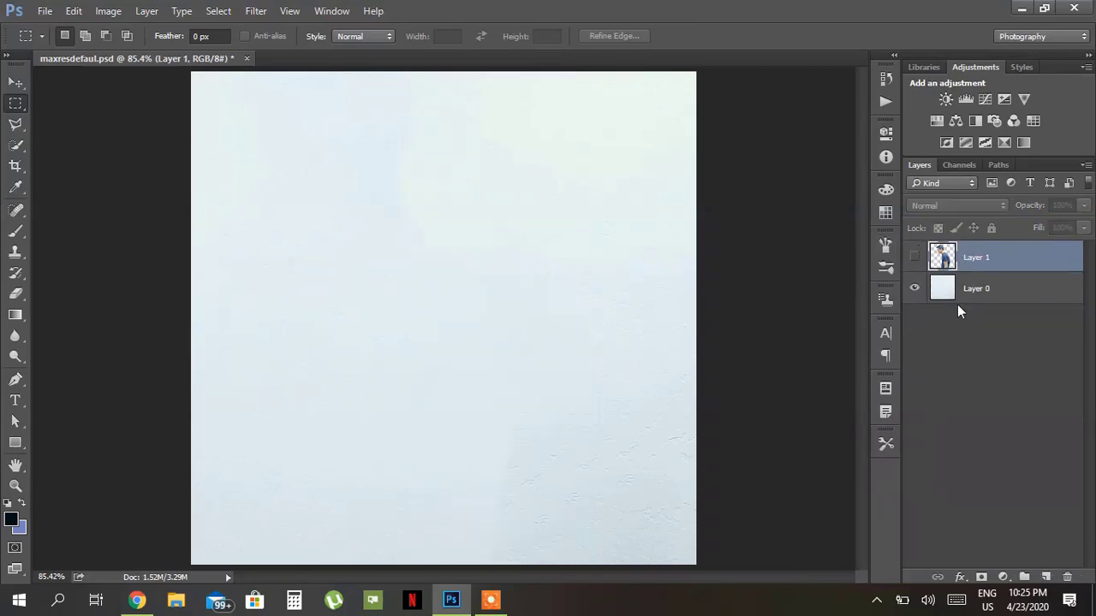
left_click(915, 258)
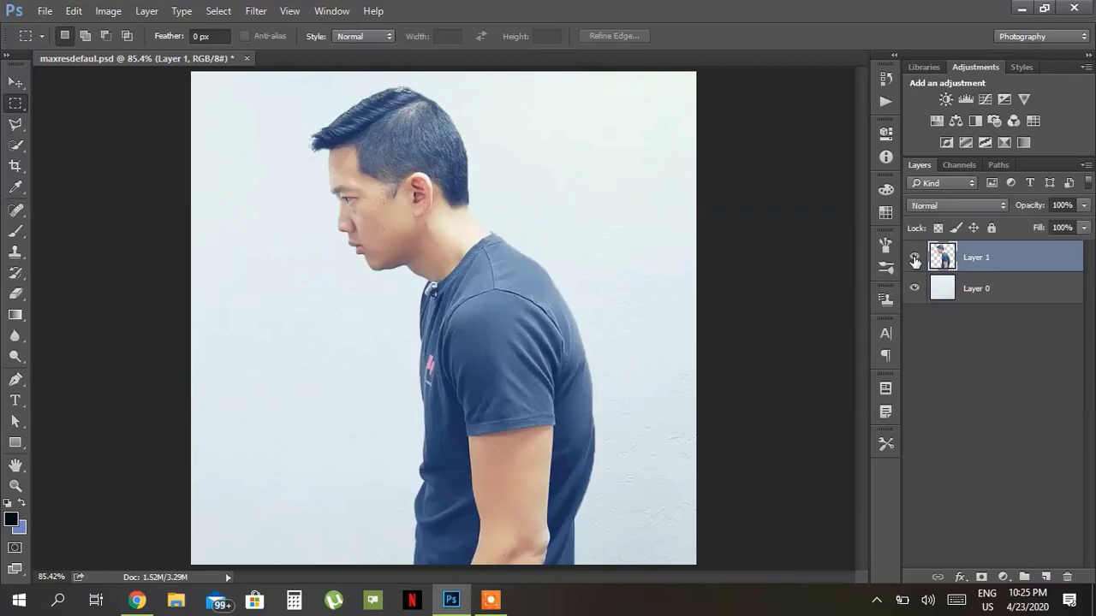
left_click(915, 257)
left_click(914, 258)
Step: Start Puppet Warp on Layer 1 and briefly show the mesh over the man
left_click(76, 11)
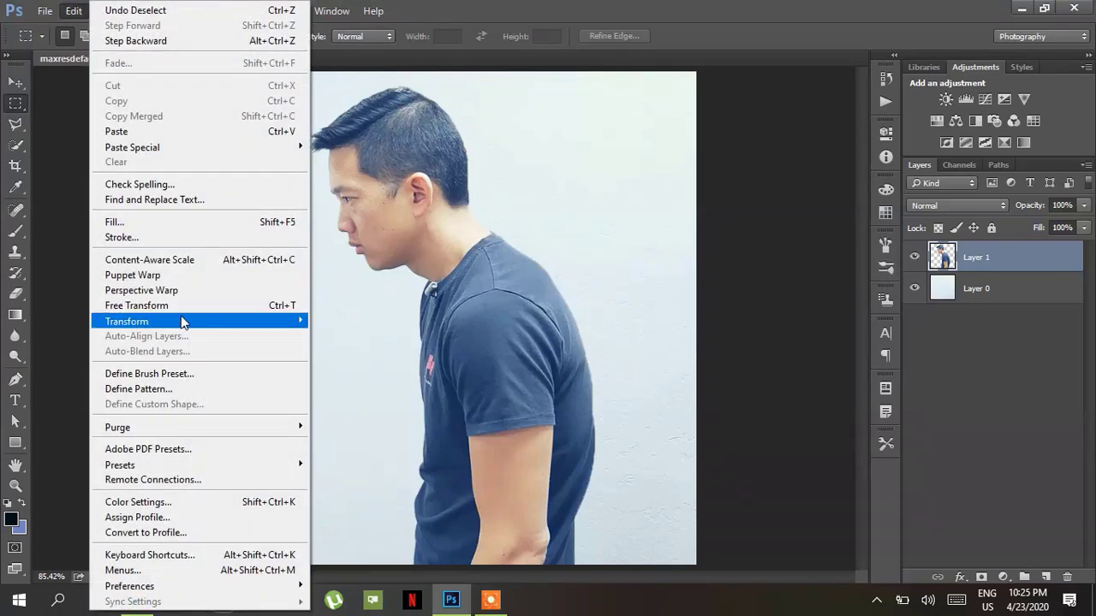
left_click(69, 8)
left_click(68, 8)
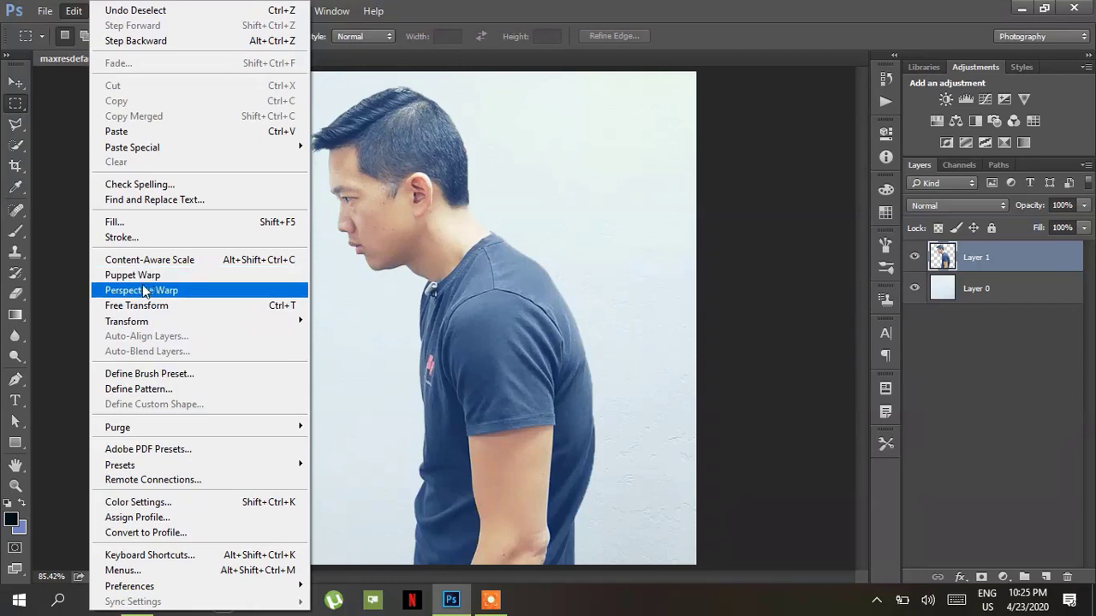
left_click(213, 277)
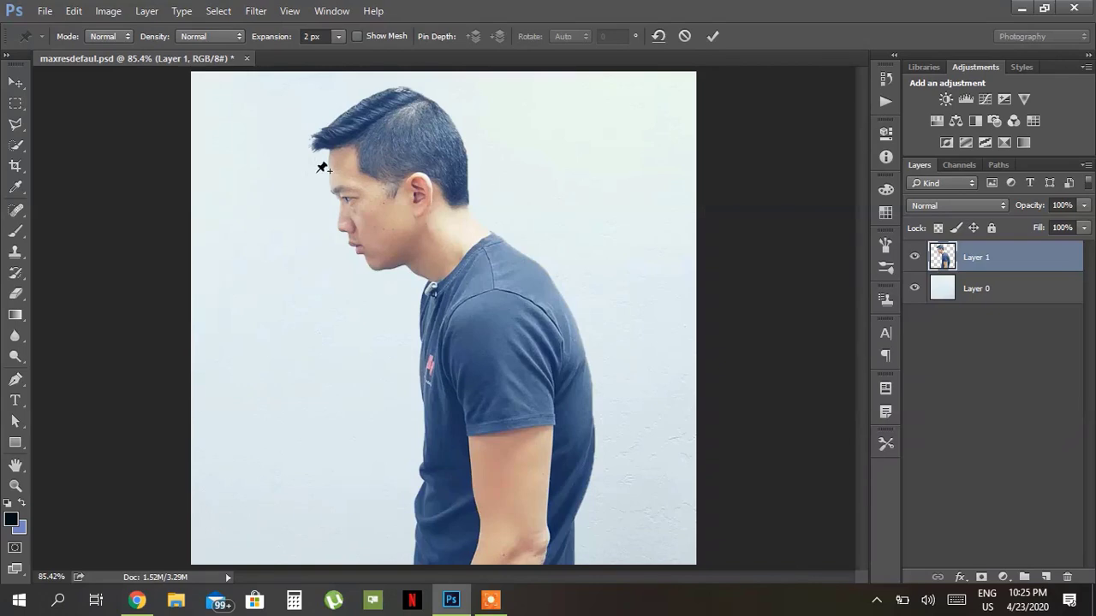
left_click(357, 37)
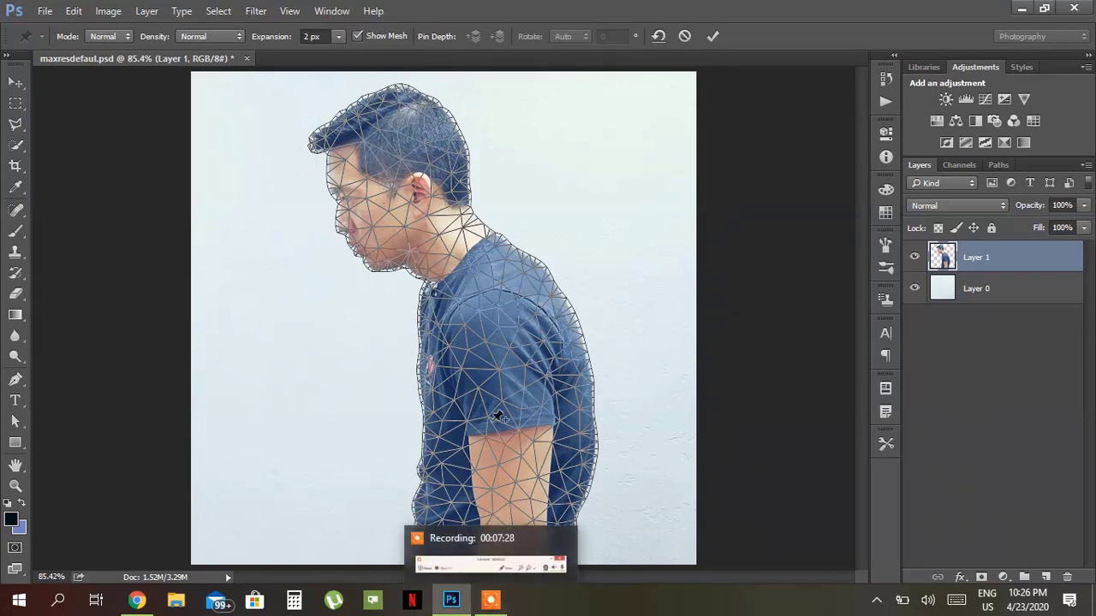
left_click(358, 36)
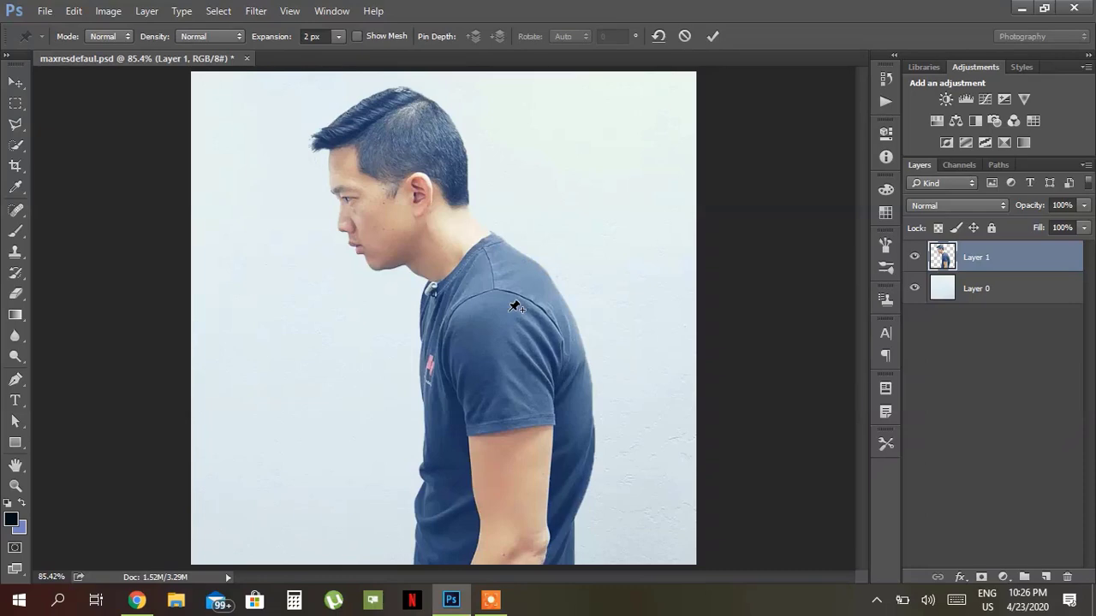
Step: Try warping the man with pins on his shoulder and forearm, undo the pin movements and leave Puppet Warp
left_click(488, 278)
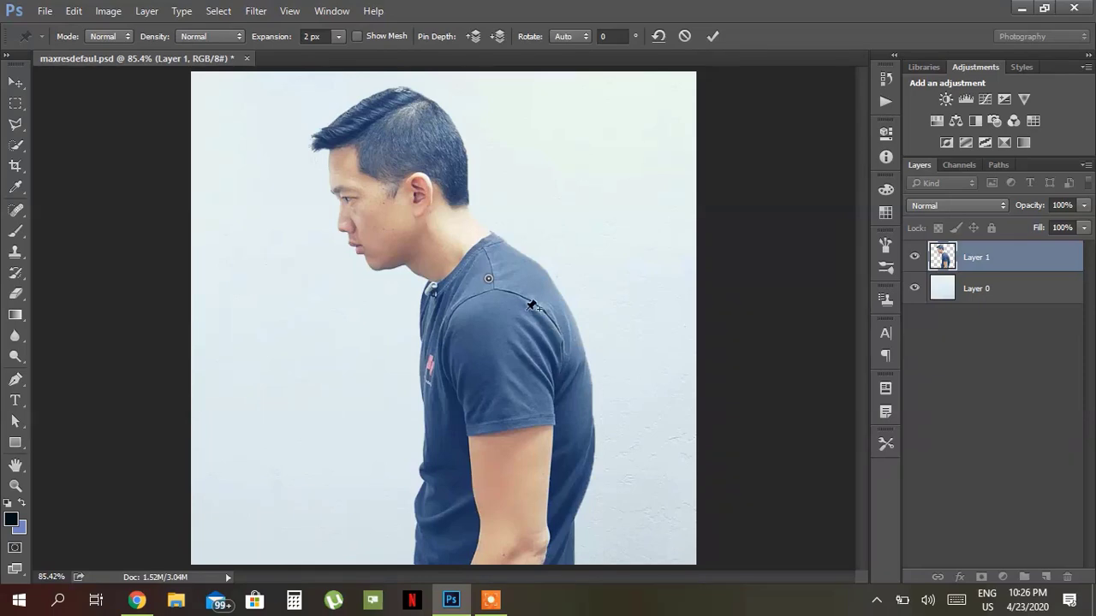
mouse_move(489, 279)
left_mouse_down()
mouse_move(575, 215)
mouse_move(480, 215)
mouse_move(470, 296)
mouse_move(580, 279)
mouse_move(492, 242)
mouse_move(479, 277)
mouse_move(502, 276)
mouse_move(482, 271)
mouse_move(475, 283)
left_mouse_up()
key("ctrl+z")
left_click(511, 527)
mouse_move(510, 528)
left_mouse_down()
mouse_move(665, 500)
mouse_move(760, 430)
mouse_move(698, 208)
mouse_move(542, 171)
mouse_move(244, 145)
mouse_move(196, 289)
mouse_move(399, 423)
mouse_move(387, 465)
mouse_move(428, 494)
mouse_move(517, 498)
mouse_move(503, 357)
mouse_move(505, 526)
left_mouse_up()
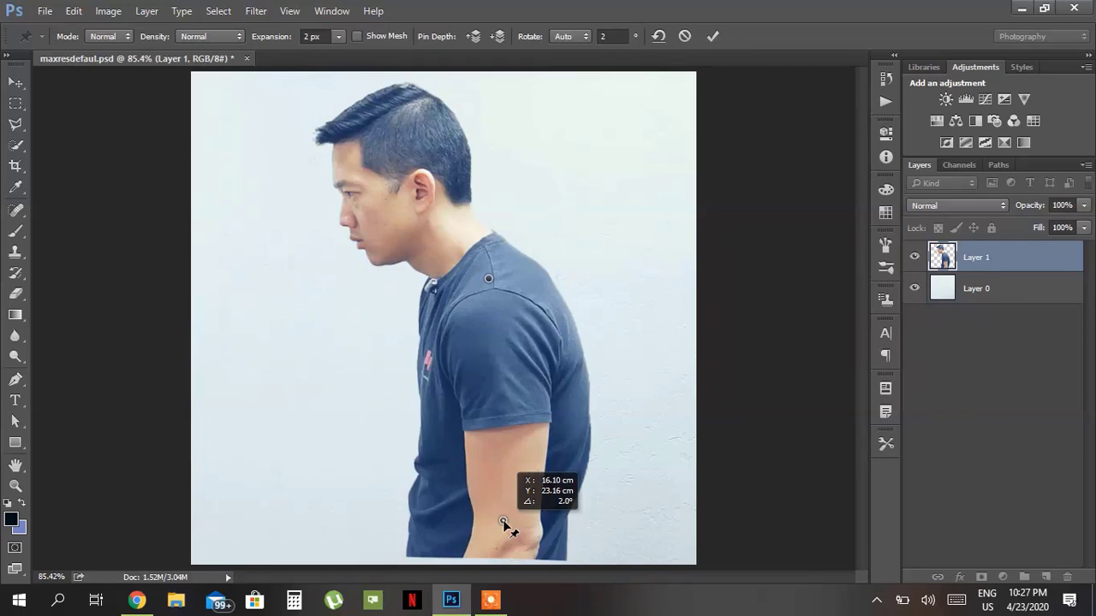
mouse_move(503, 524)
left_mouse_down()
mouse_move(524, 519)
mouse_move(492, 481)
mouse_move(504, 521)
left_mouse_up()
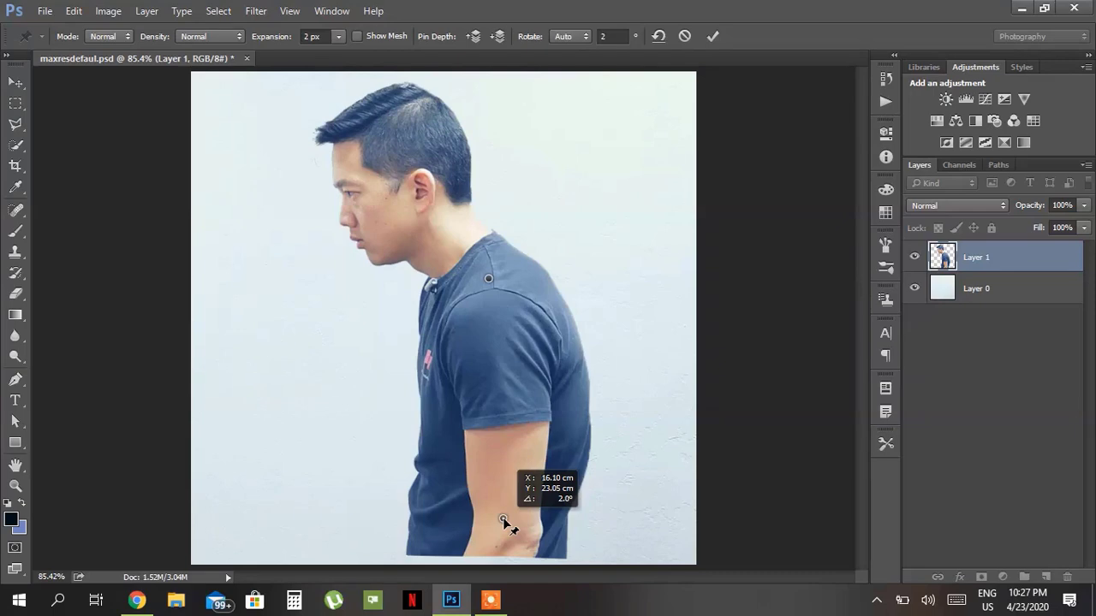
left_click_drag(503, 522, 504, 521)
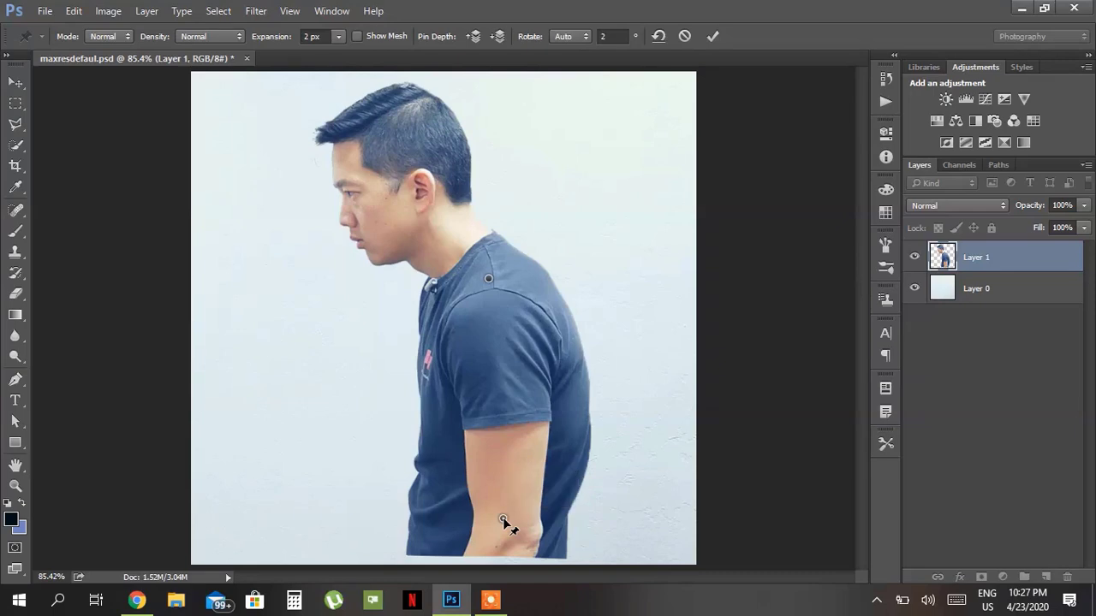
key("ctrl+z")
key("ctrl+z")
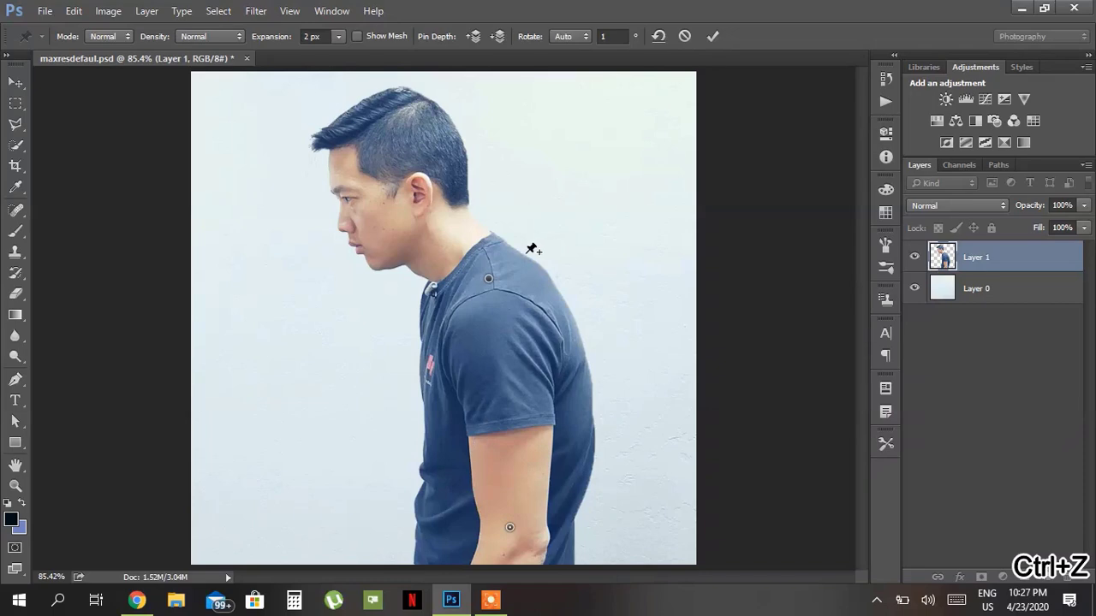
left_click(73, 11)
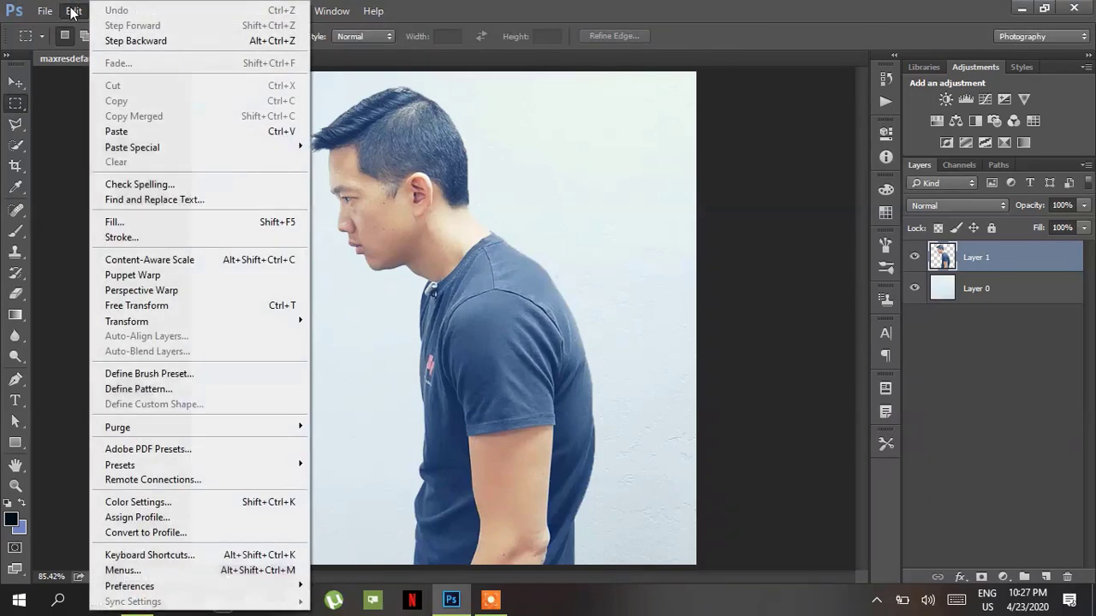
left_click(406, 249)
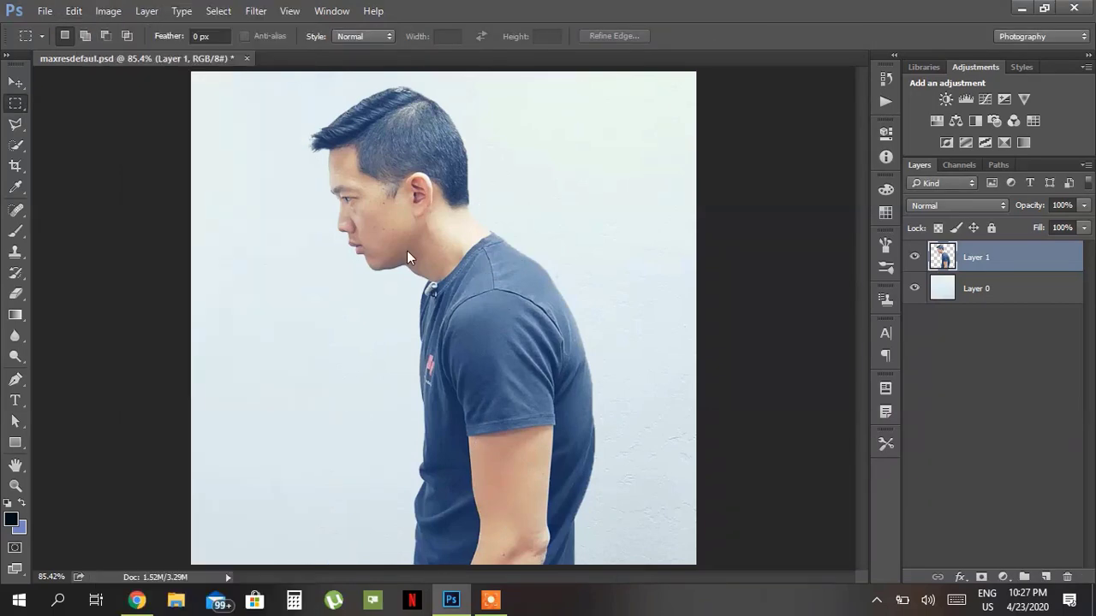
Step: Start Puppet Warp on Layer 1 and place a row of pins along the man's back outline, from the back of his head to the image's lower edge
left_click(69, 11)
left_click(132, 278)
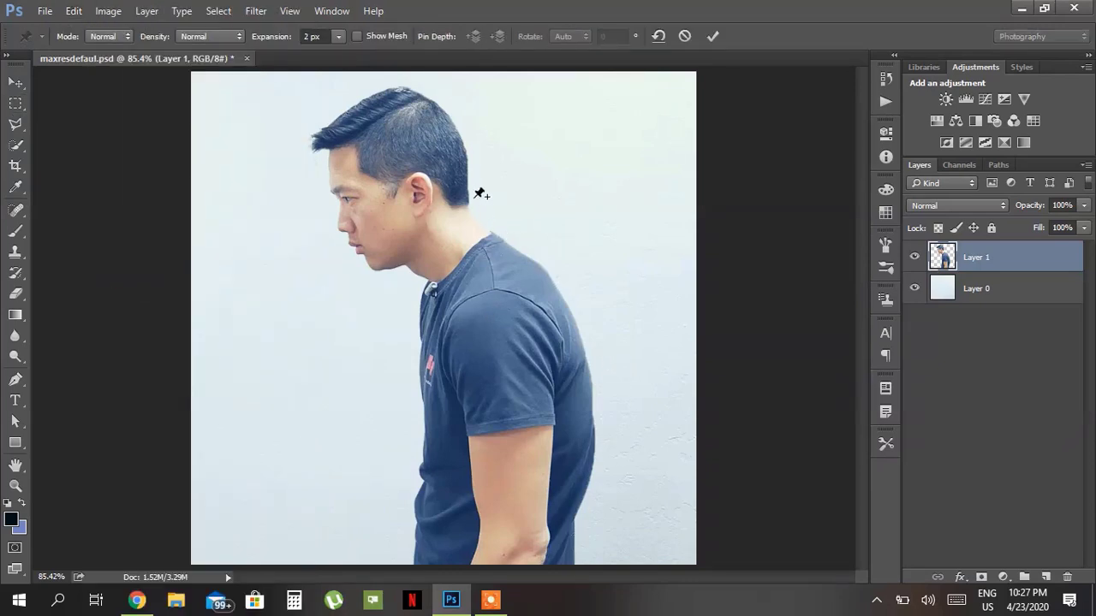
left_click(467, 191)
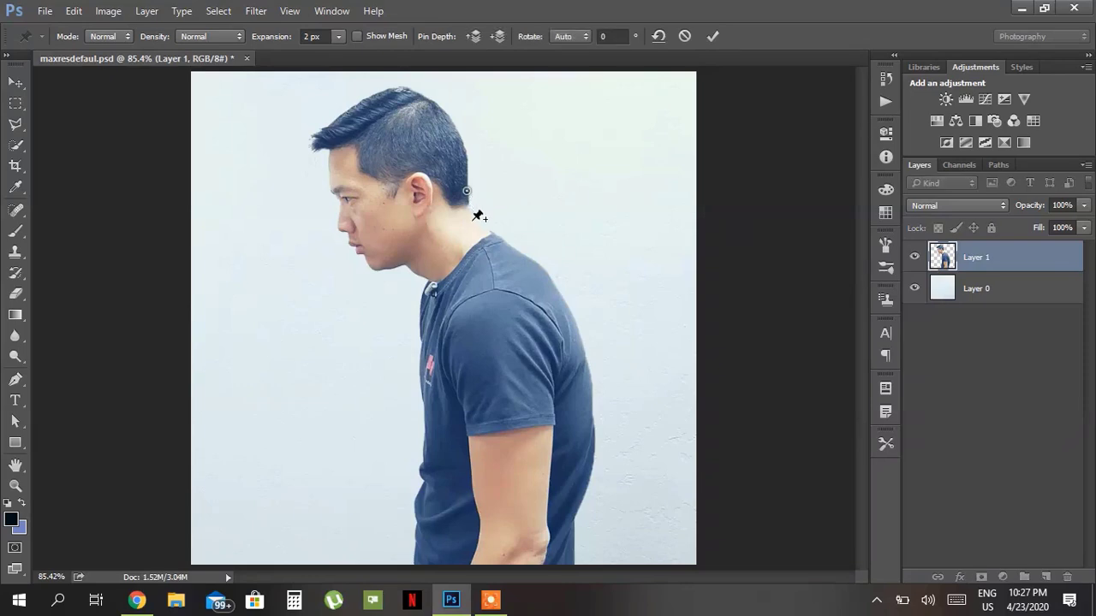
left_click(470, 220)
left_click(496, 237)
left_click(522, 255)
left_click(547, 274)
left_click(570, 317)
left_click(578, 343)
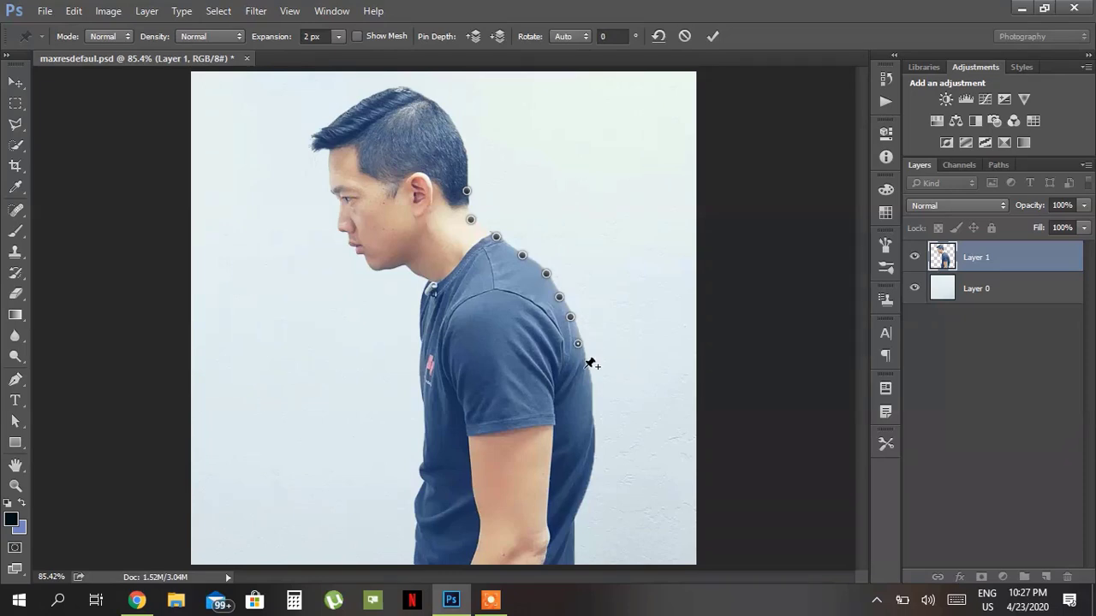
left_click(583, 367)
left_click(586, 392)
left_click(588, 420)
left_click(589, 448)
left_click(588, 477)
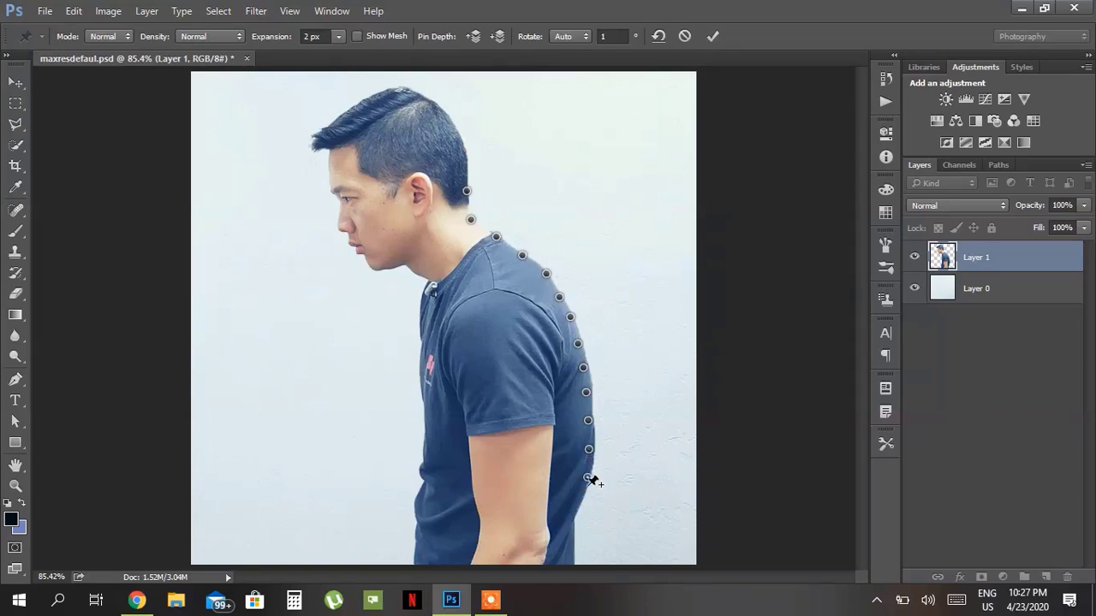
left_click(577, 505)
left_click(570, 534)
left_click(572, 556)
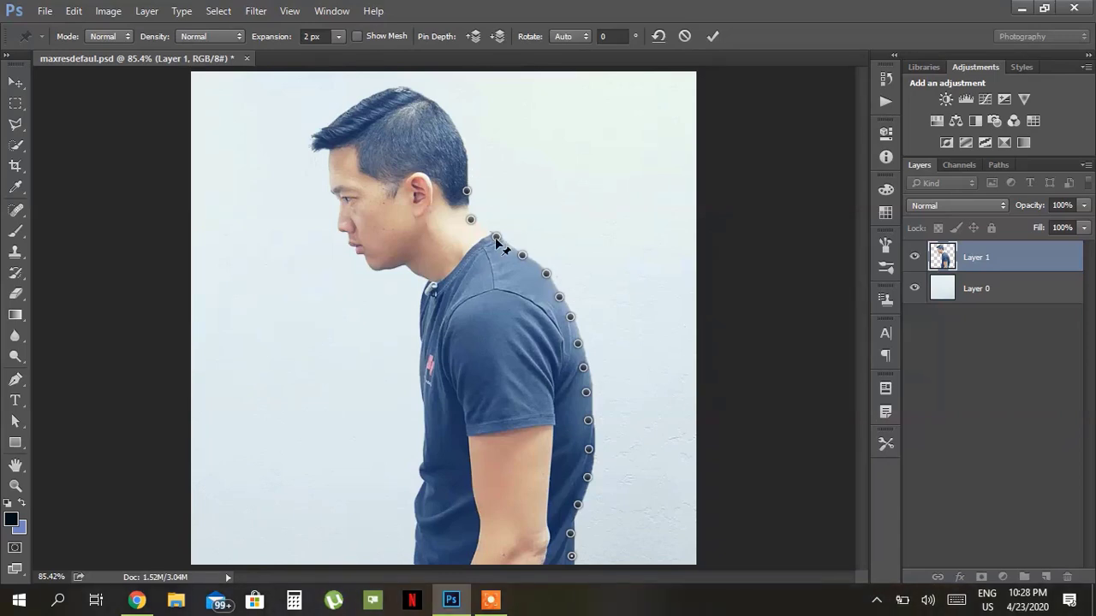
Step: Shift the pins at the shirt collar, upper back and nape backward to draw the man's neck and head back
left_click_drag(495, 238, 509, 232)
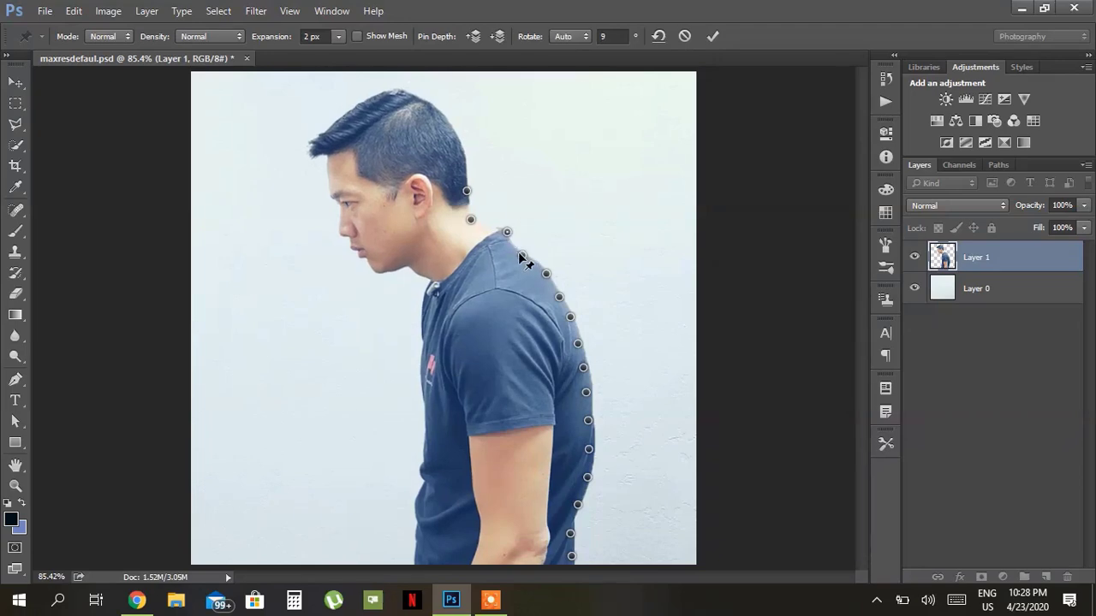
left_click(523, 255)
left_click_drag(508, 237, 505, 233)
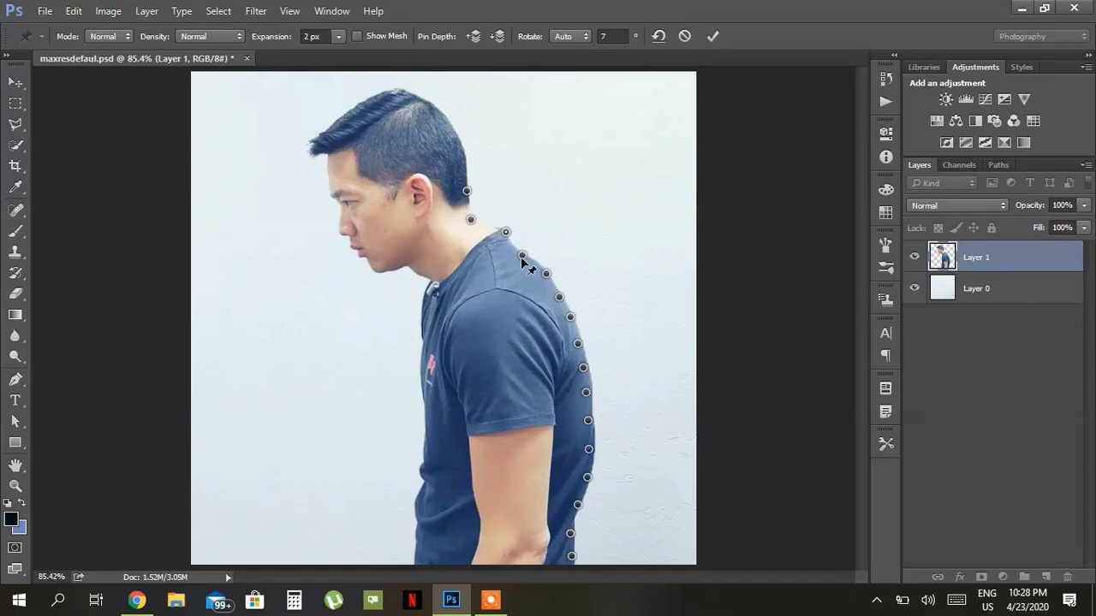
left_click_drag(523, 255, 486, 220)
left_click(482, 219)
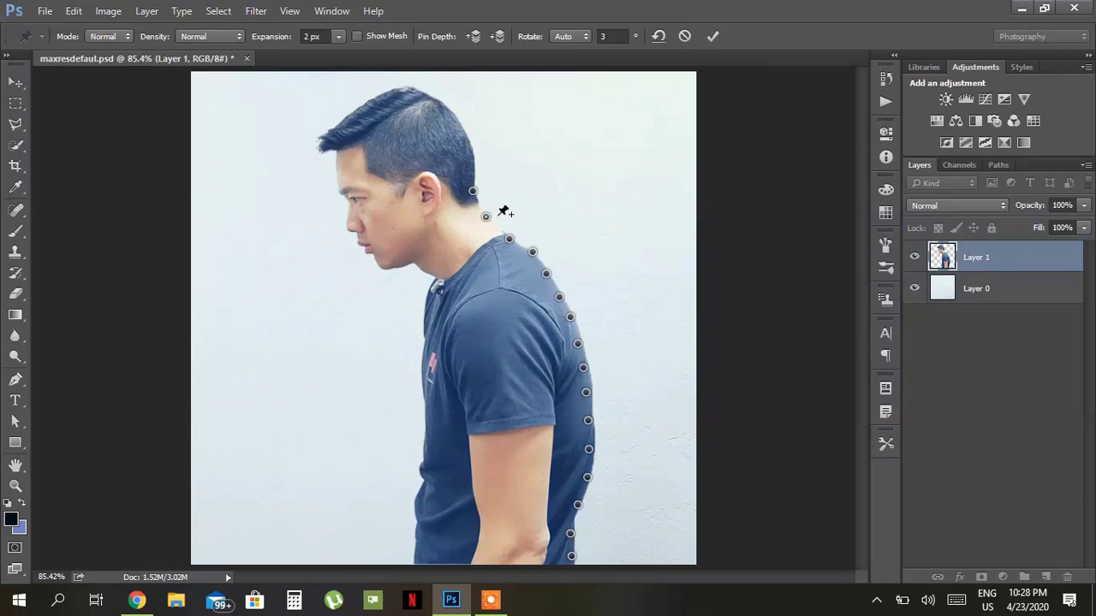
Step: Rotate the nape pin to 5° and adjust the pin at the back of the head to tilt the face upward
left_click_drag(504, 212, 499, 216)
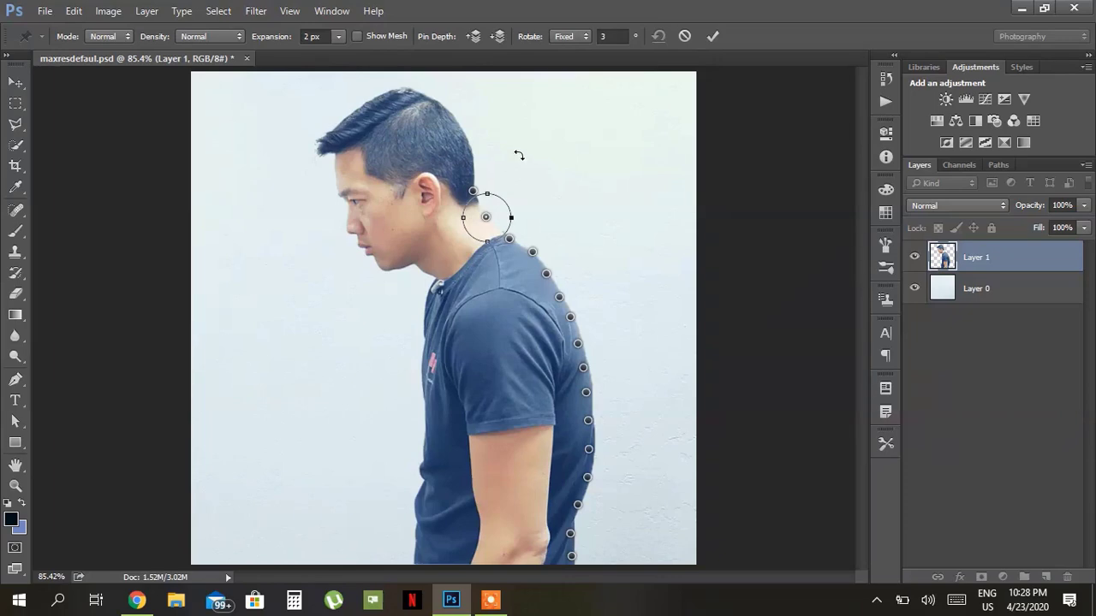
mouse_move(523, 157)
left_mouse_down()
mouse_move(565, 217)
mouse_move(556, 171)
mouse_move(512, 158)
mouse_move(523, 159)
left_mouse_up()
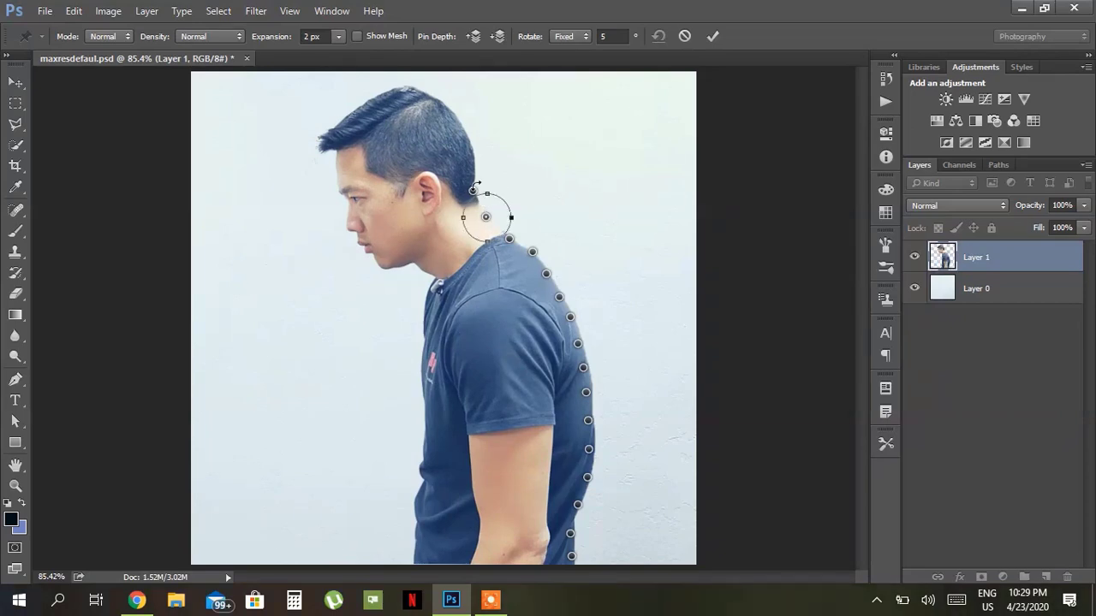
left_click_drag(519, 177, 477, 190)
left_click(474, 191)
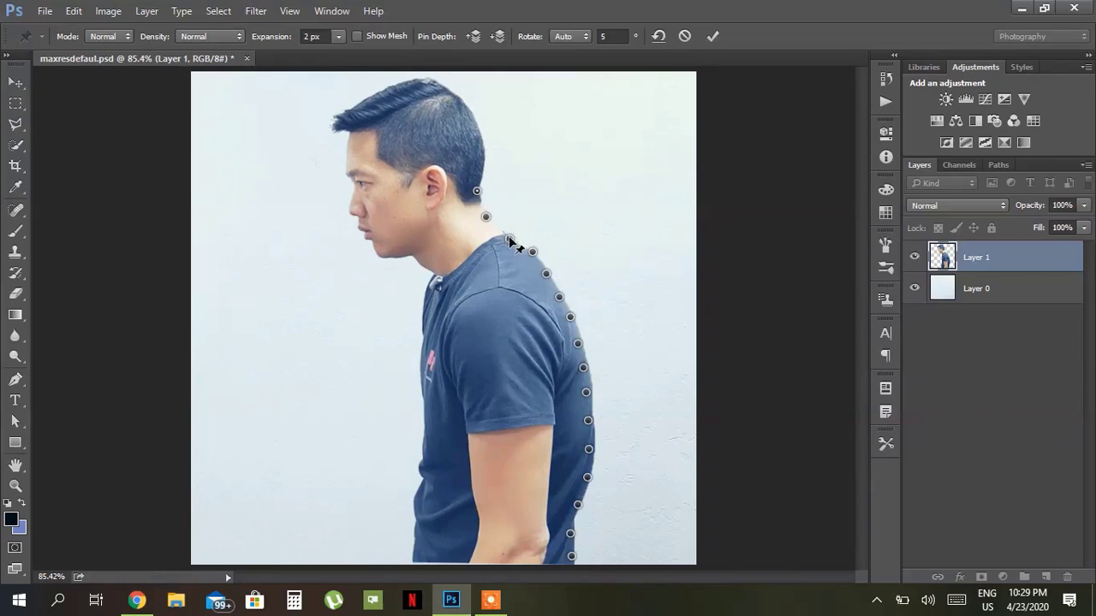
Step: Push the pins down the back inward to flatten the hump, and pull the nape and head pins back to raise the head upright
left_click(514, 239)
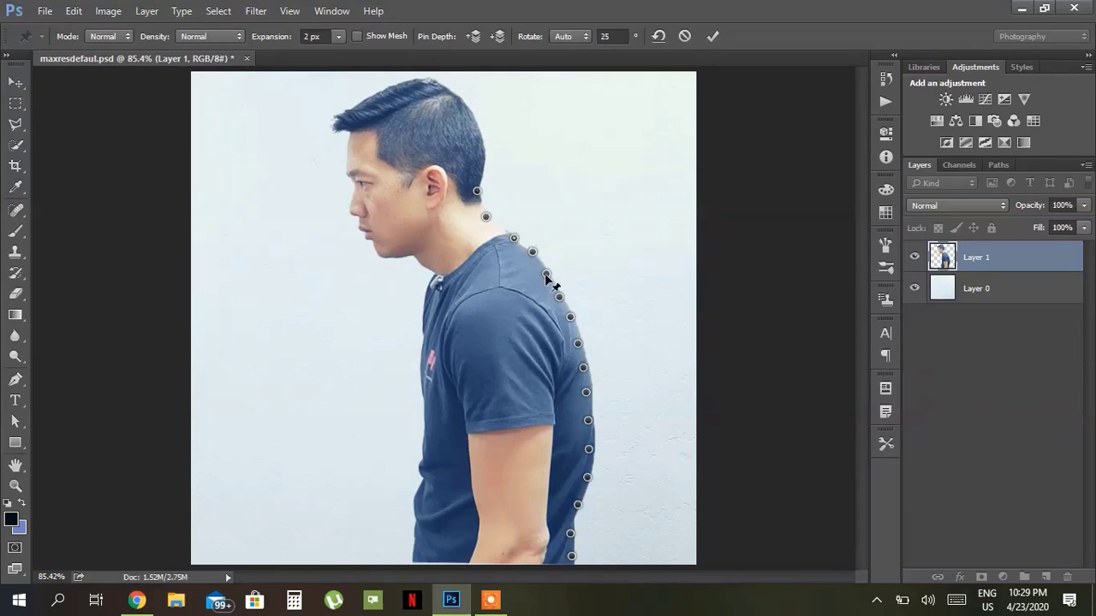
left_click_drag(547, 275, 566, 540)
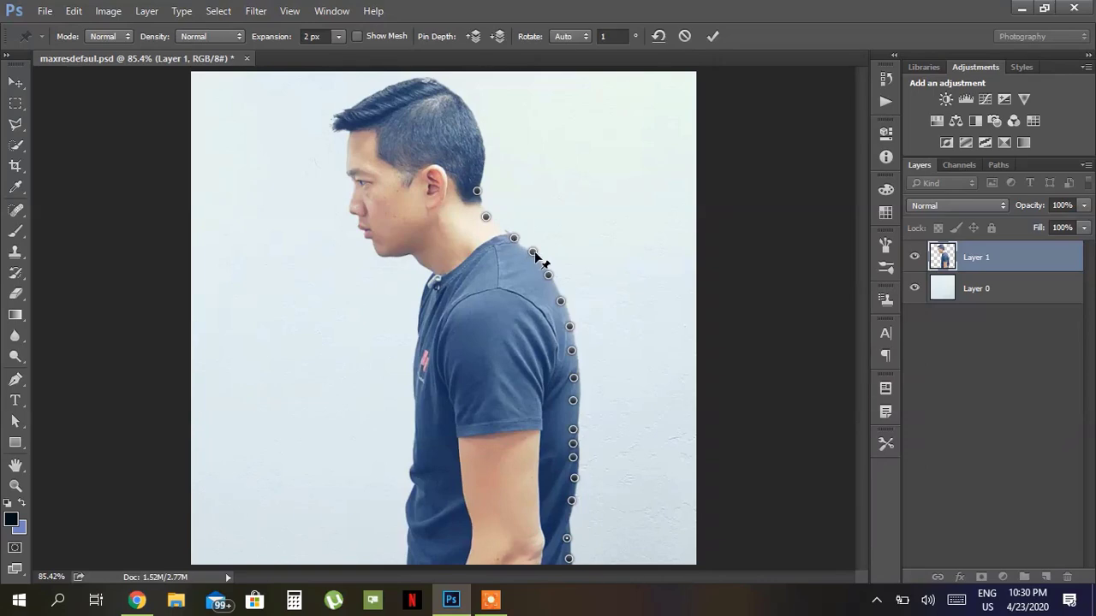
left_click_drag(534, 255, 502, 217)
key("alt")
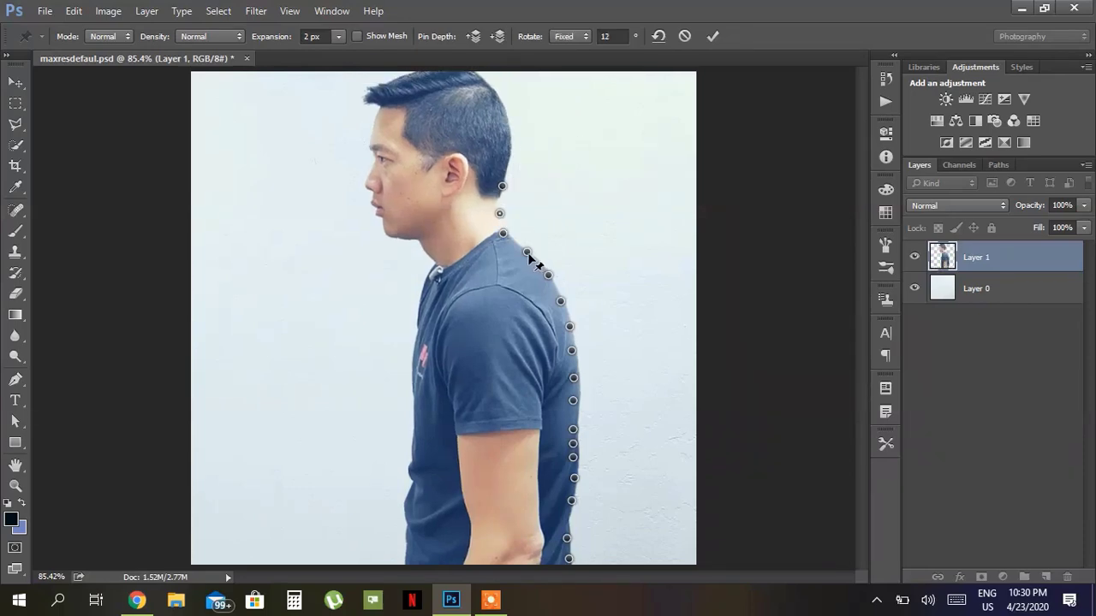
Step: Refine the shoulder and back pins inward, add extra pins on the lower back to smooth its outline, and apply the warp
left_click_drag(527, 254, 539, 274)
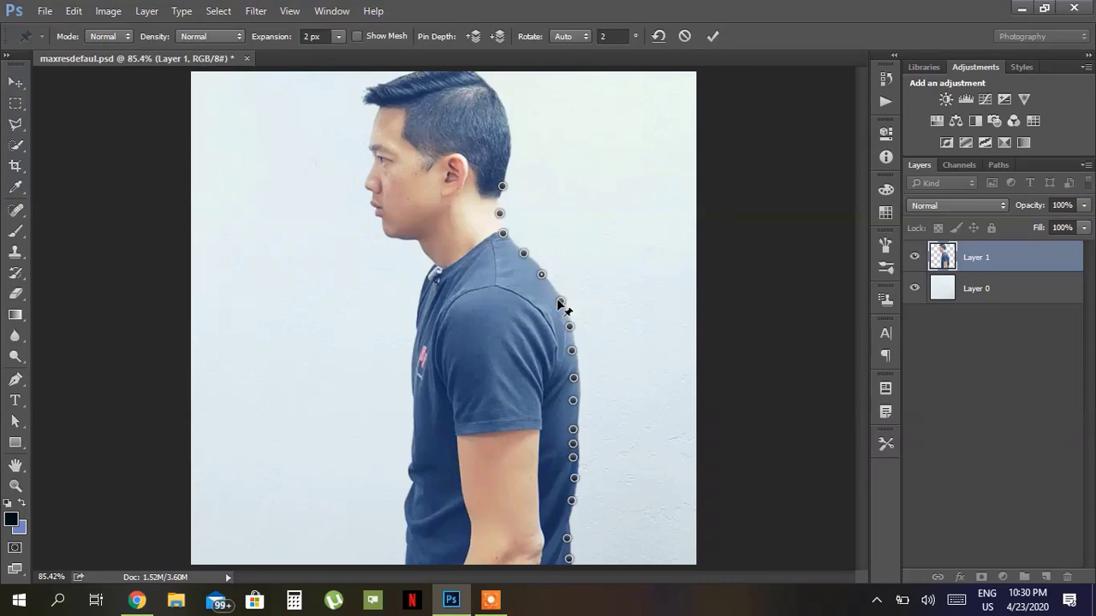
left_click_drag(557, 300, 566, 517)
left_click(571, 474)
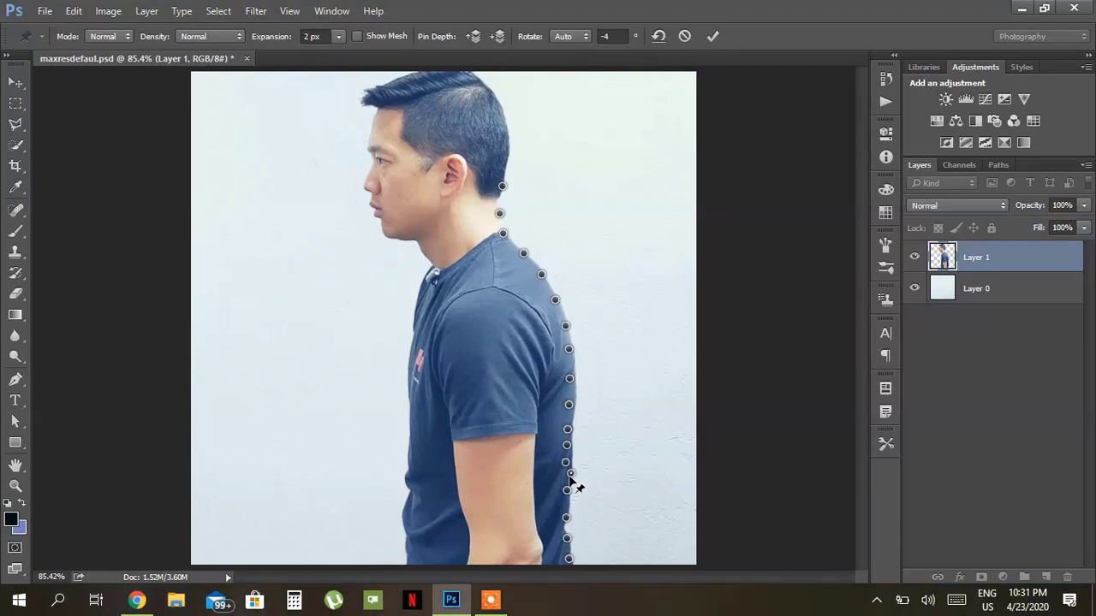
left_click_drag(570, 476, 566, 478)
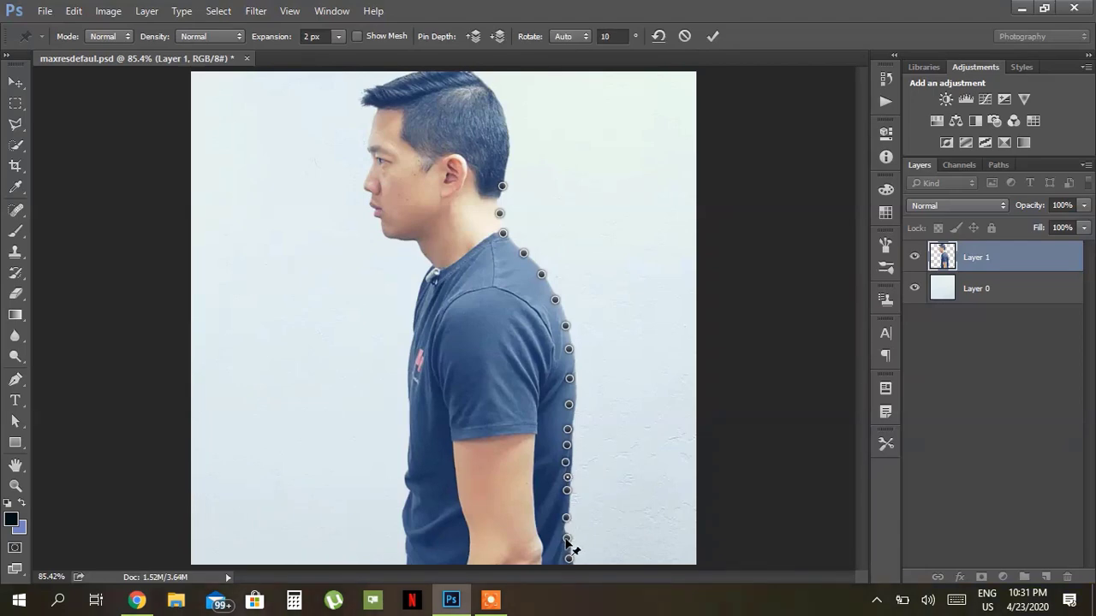
left_click_drag(567, 539, 568, 566)
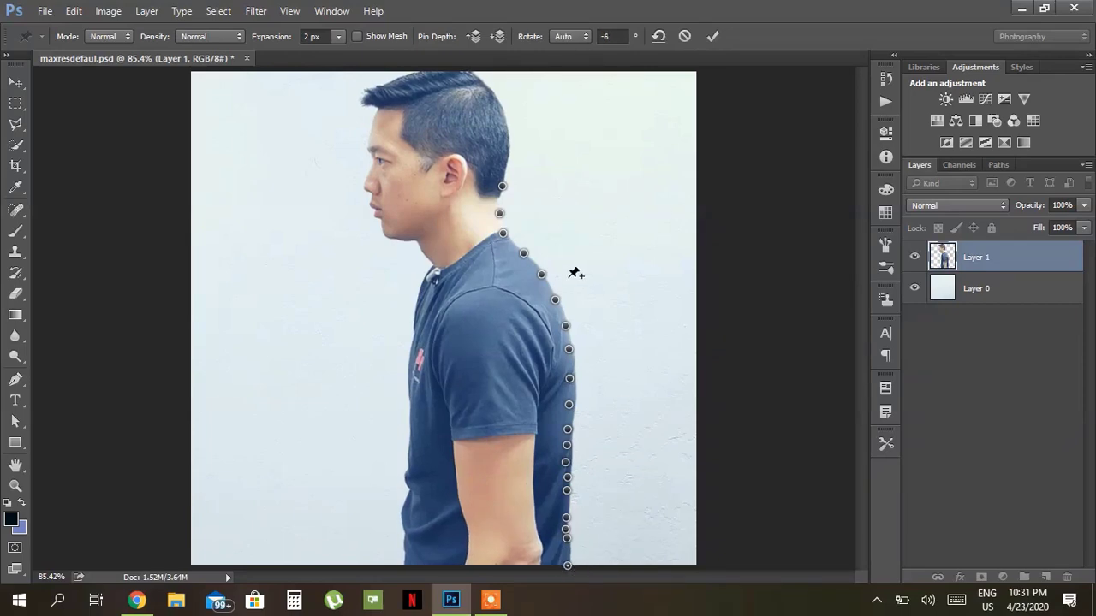
left_click(711, 36)
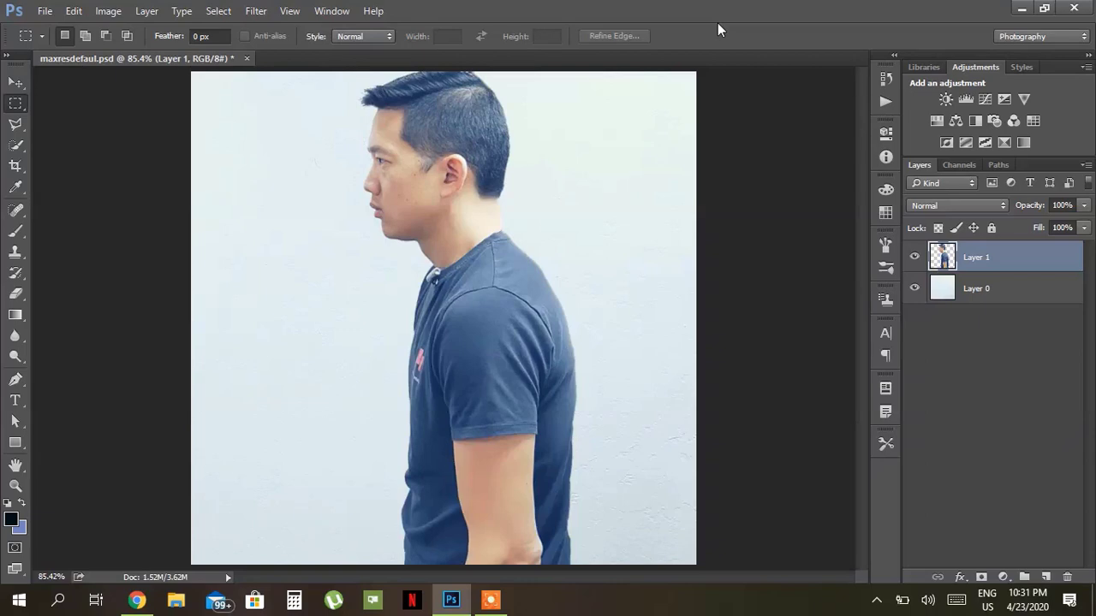
Step: Compare the man's original and warped posture by repeatedly undoing and redoing the Puppet Warp
key("ctrl+z")
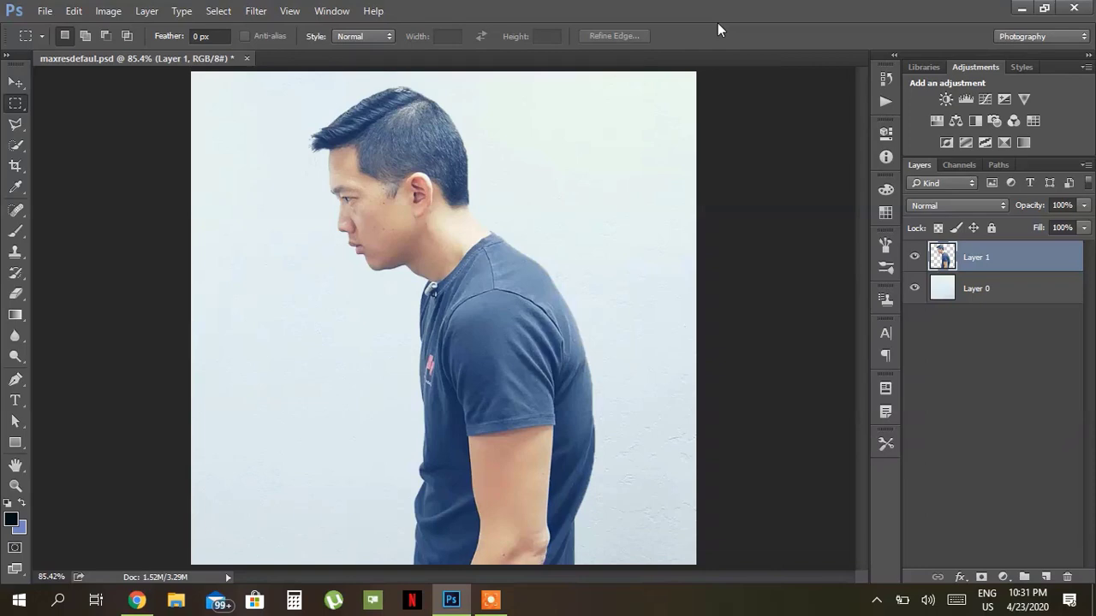
key("ctrl+z")
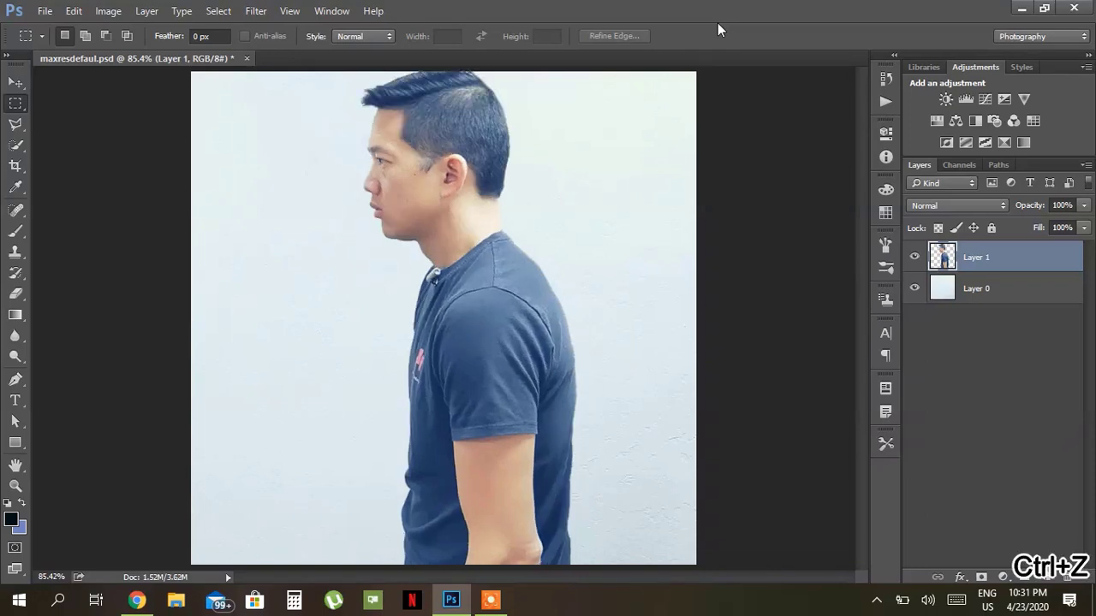
key("ctrl+z")
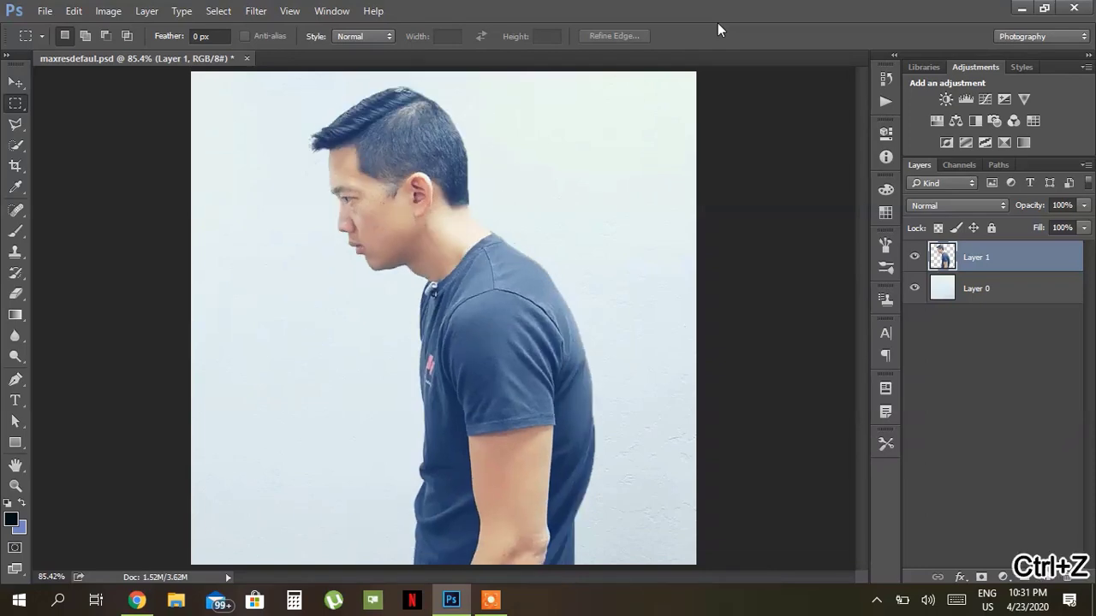
key("ctrl+z")
key("ctrl+z")
key("ctrl+z")
key("ctrl+z")
key("ctrl+z")
key("ctrl+z")
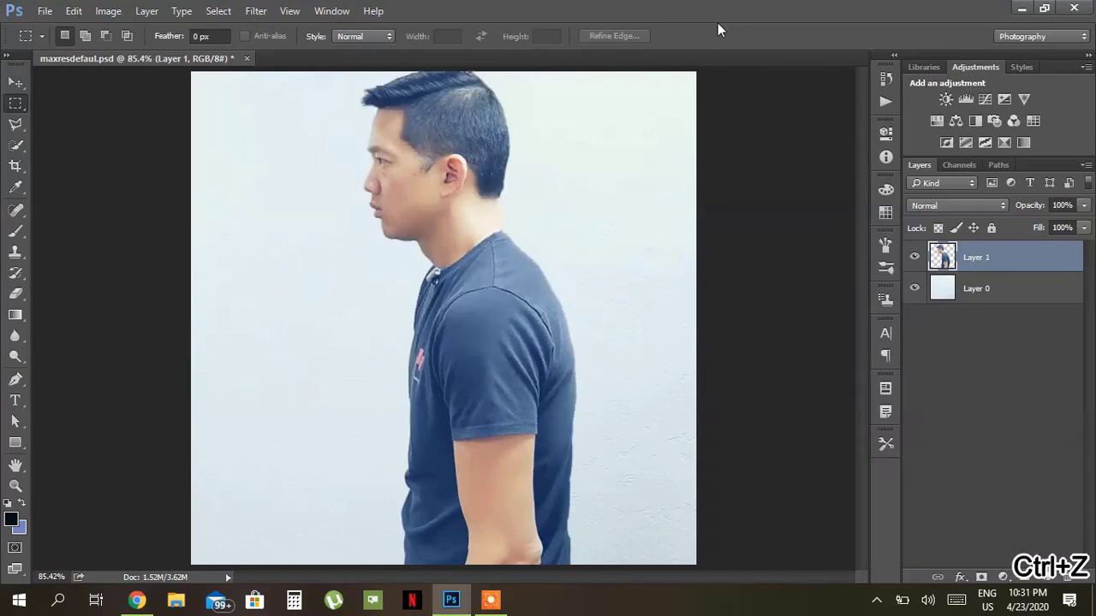
key("ctrl+z")
key("ctrl+z")
key("ctrl+z")
key("ctrl+z")
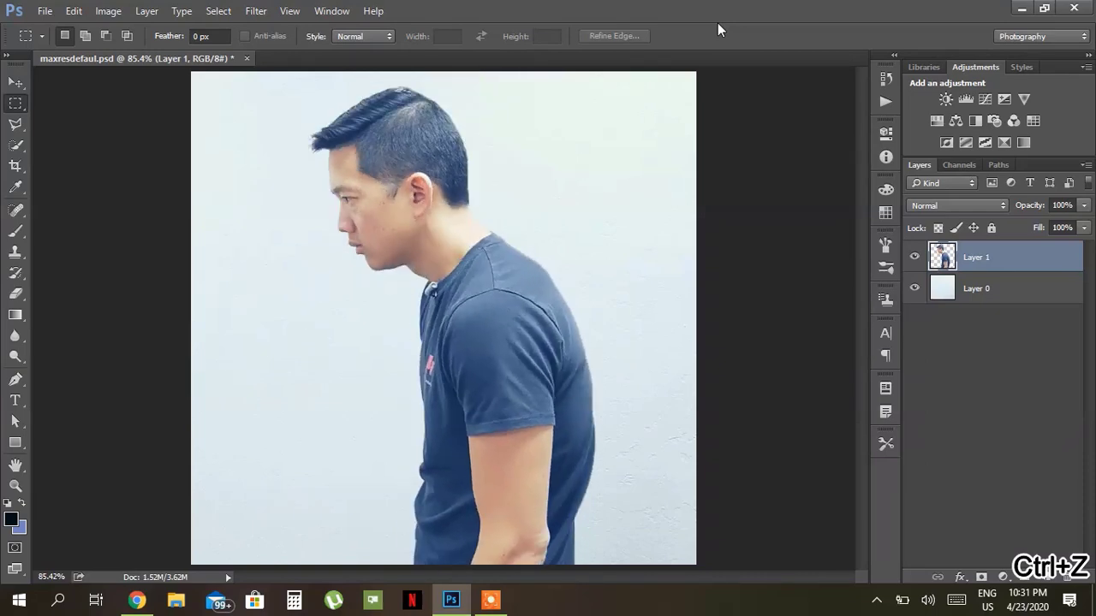
key("ctrl+z")
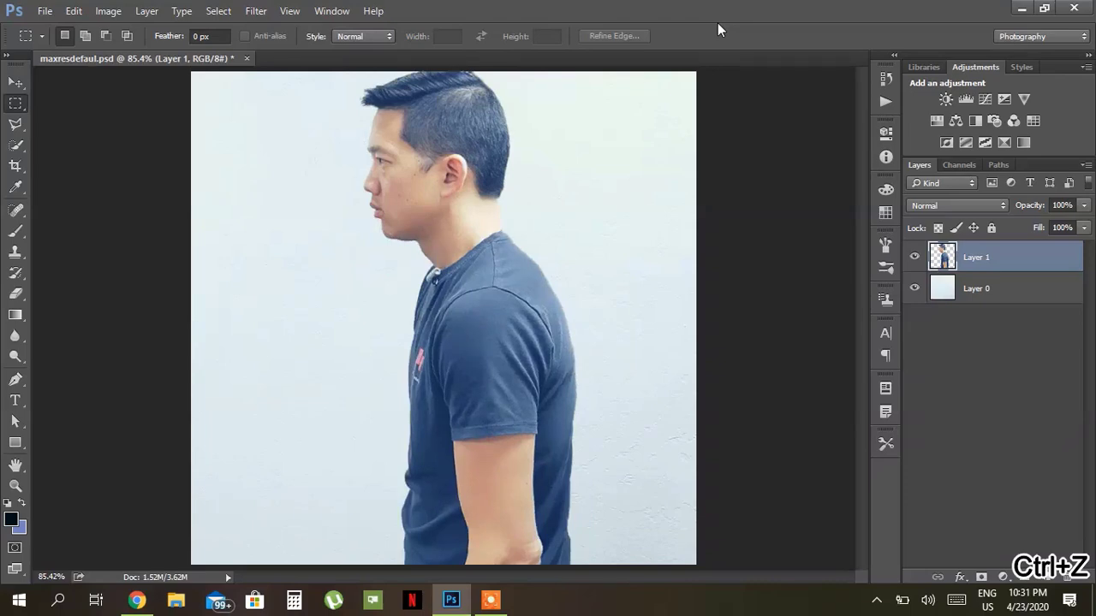
Step: Move the warped man on Layer 1 slightly downward with the Move tool
key("v")
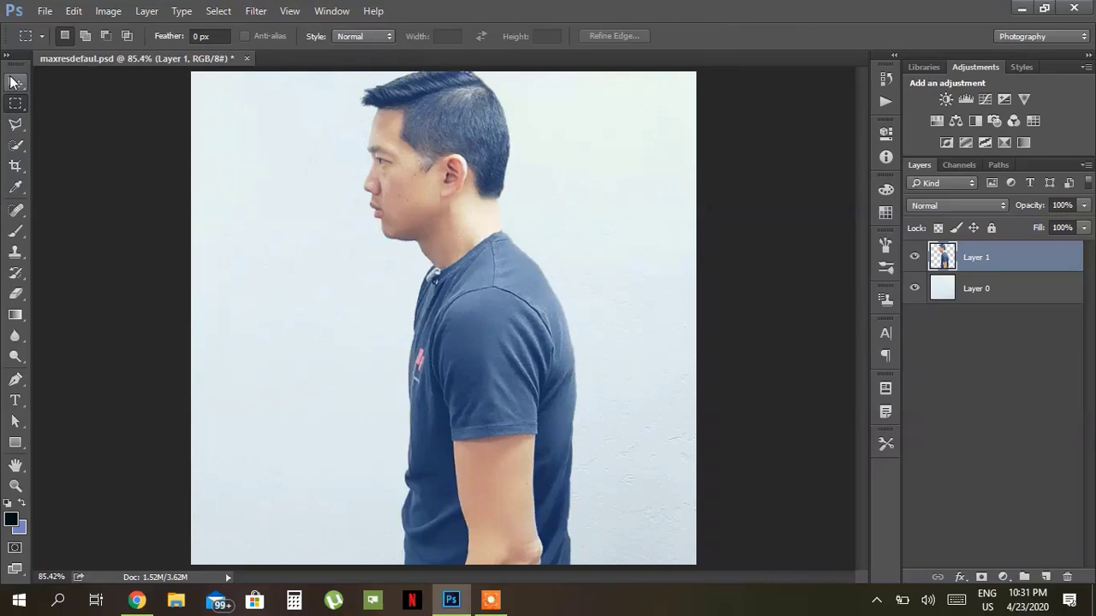
left_click_drag(476, 275, 477, 285)
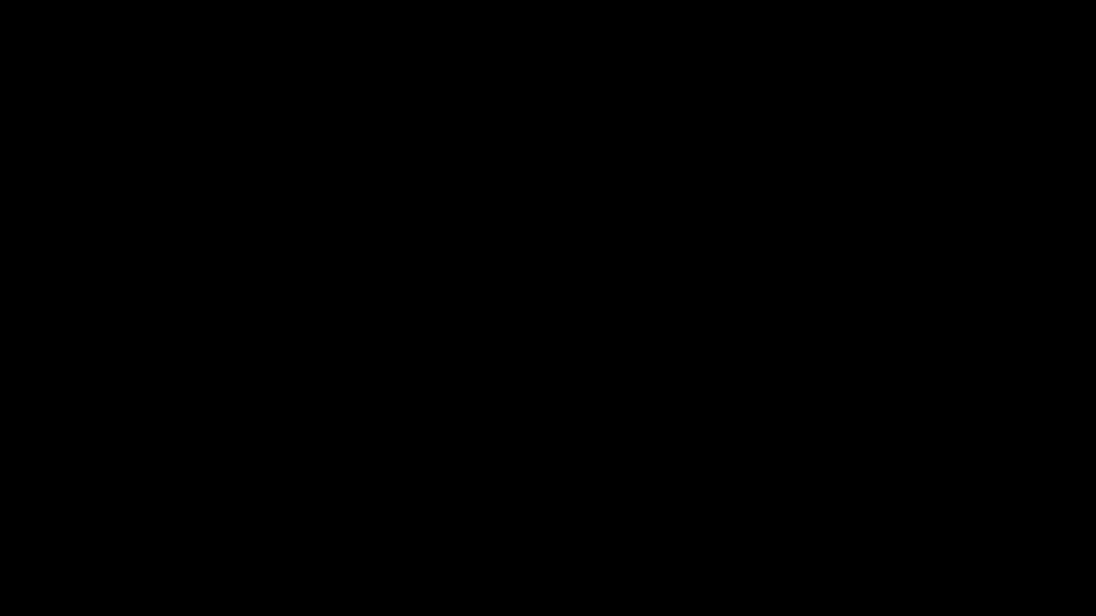